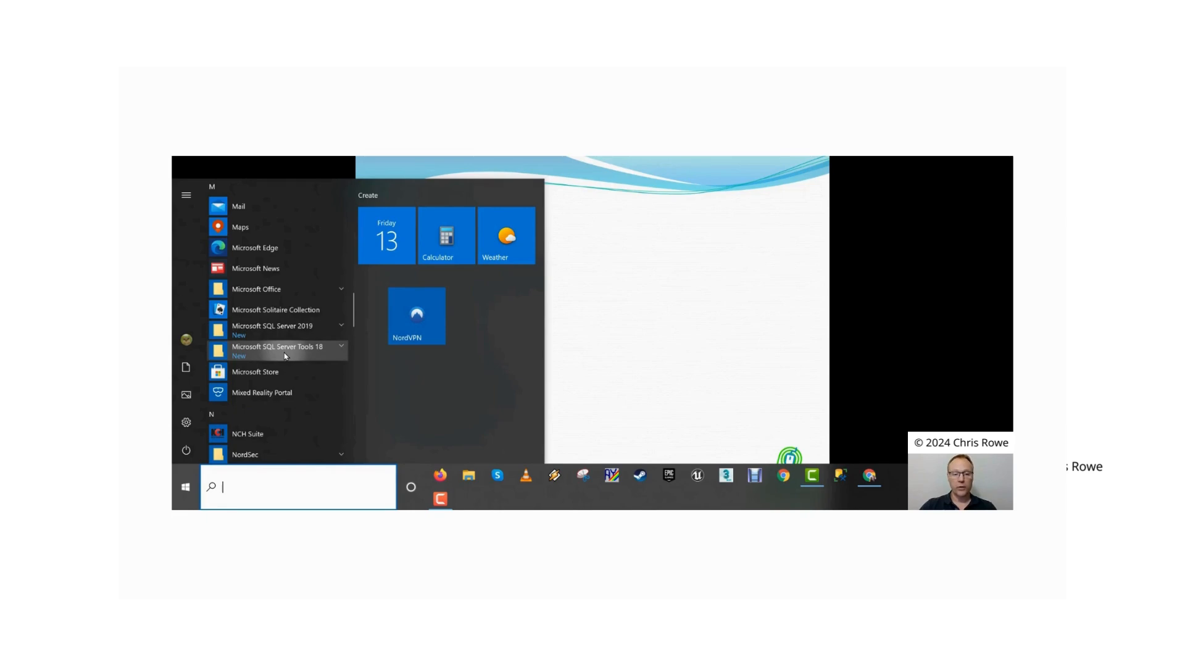
# Step: Open Microsoft SQL Server Management Studio from SQL Server Tools 18 and review the available server types, keeping Database Engine
pyautogui.click(286, 351)
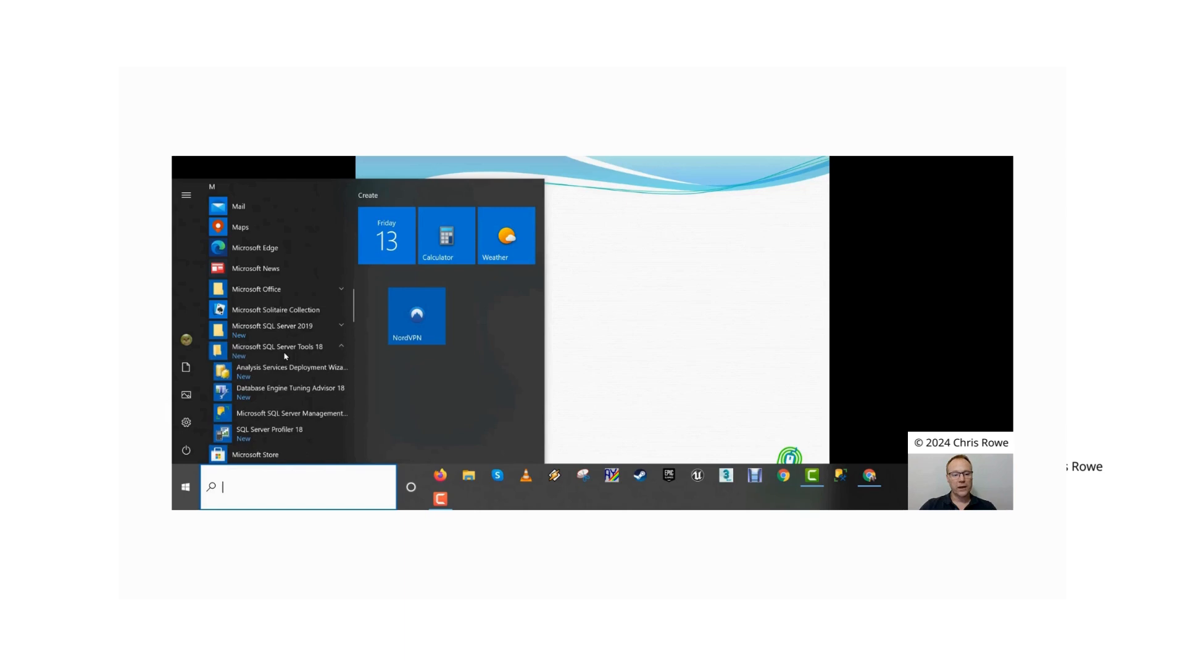
pyautogui.click(284, 420)
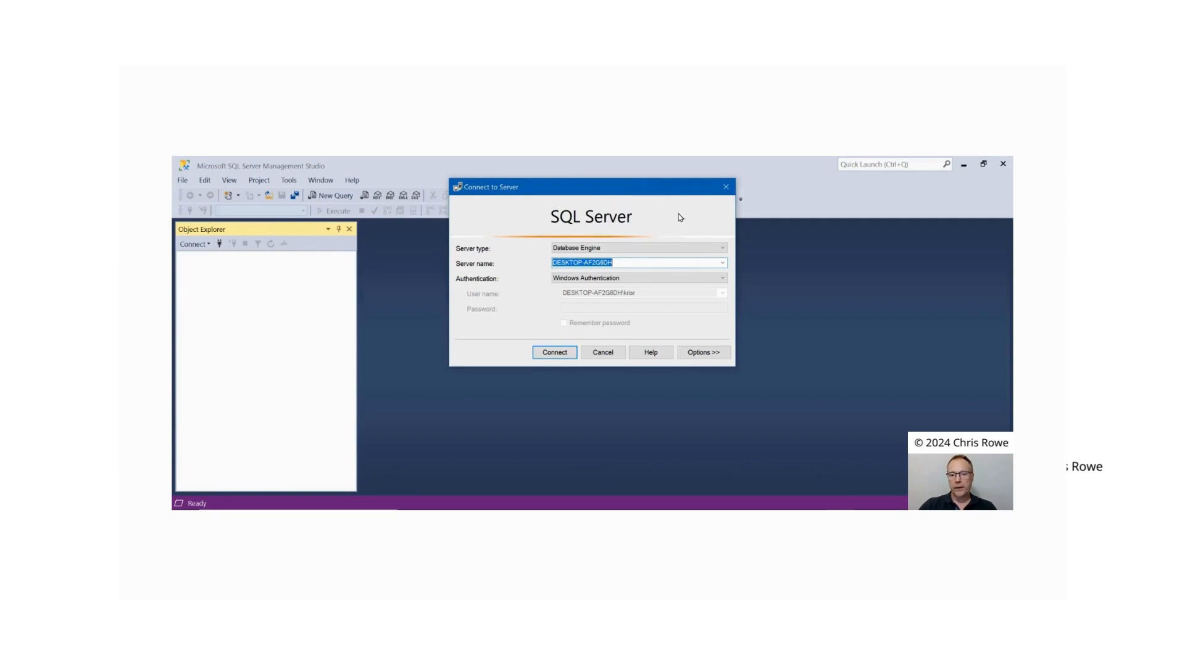
pyautogui.click(723, 250)
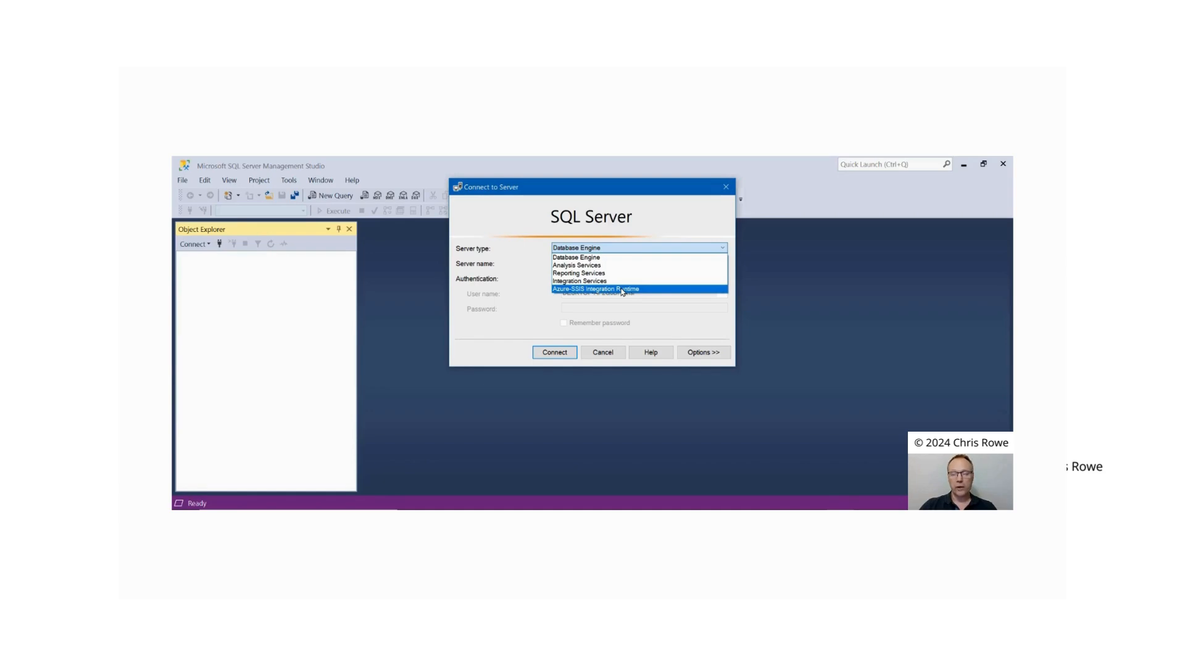
pyautogui.click(629, 251)
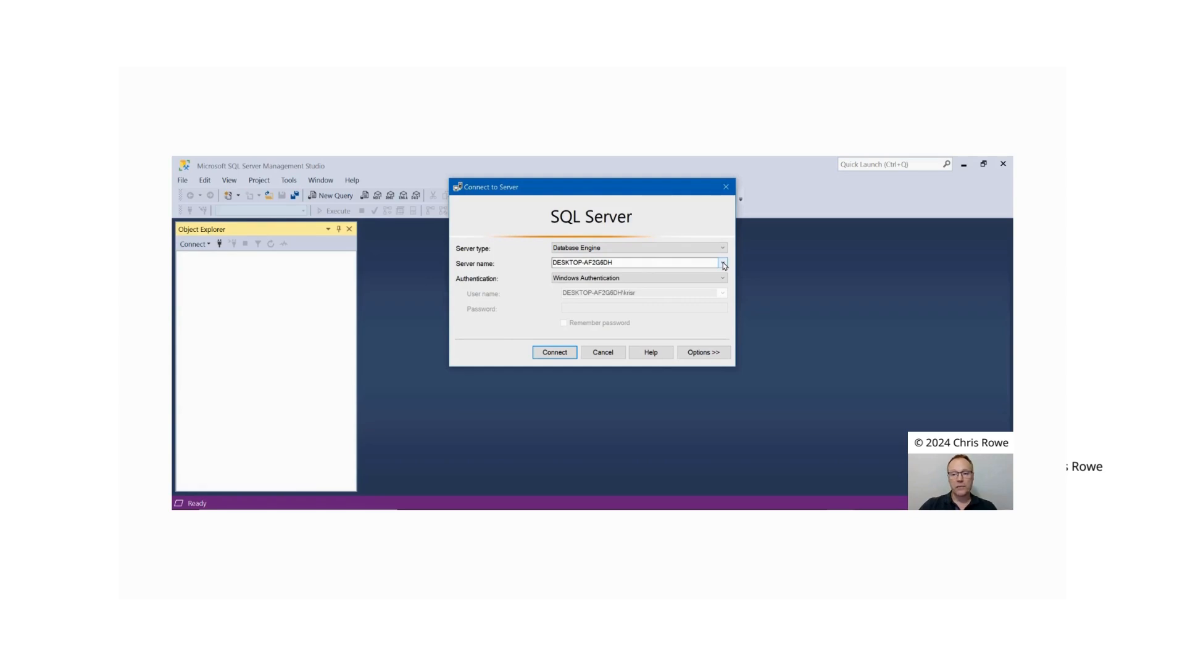
# Step: Choose the local server DESKTOP-AF2G6DH as the server name for the connection
pyautogui.doubleClick(615, 263)
pyautogui.click(633, 260)
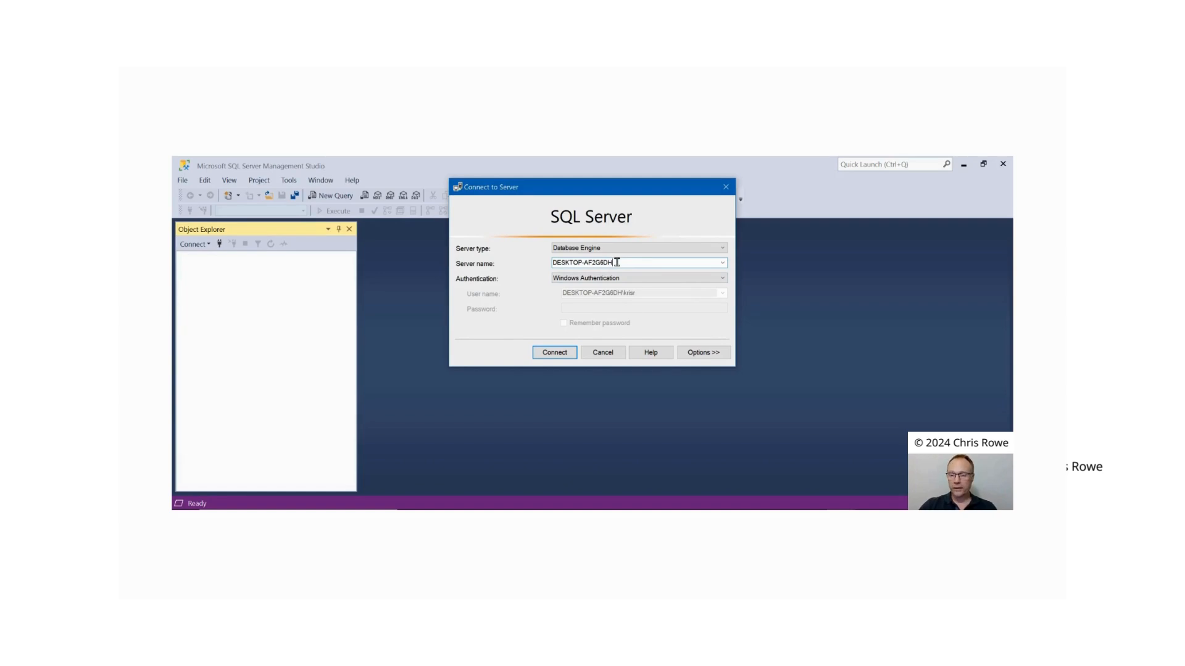
pyautogui.click(723, 265)
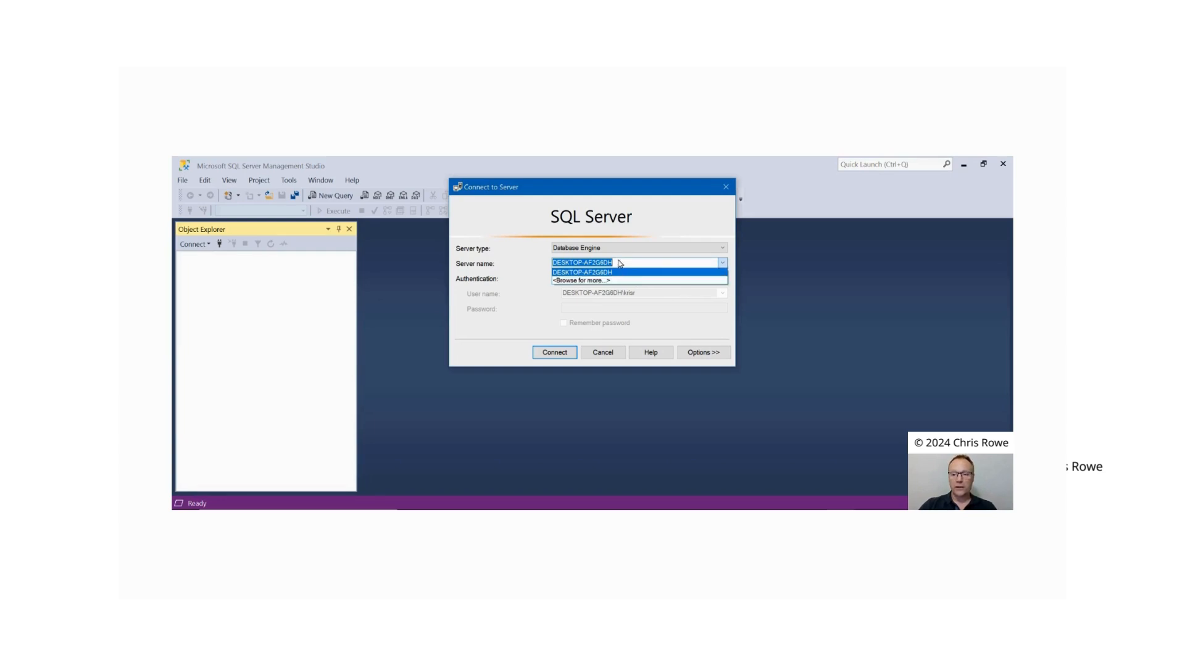
pyautogui.click(620, 272)
pyautogui.click(627, 260)
pyautogui.moveTo(628, 261); pyautogui.dragTo(540, 256)
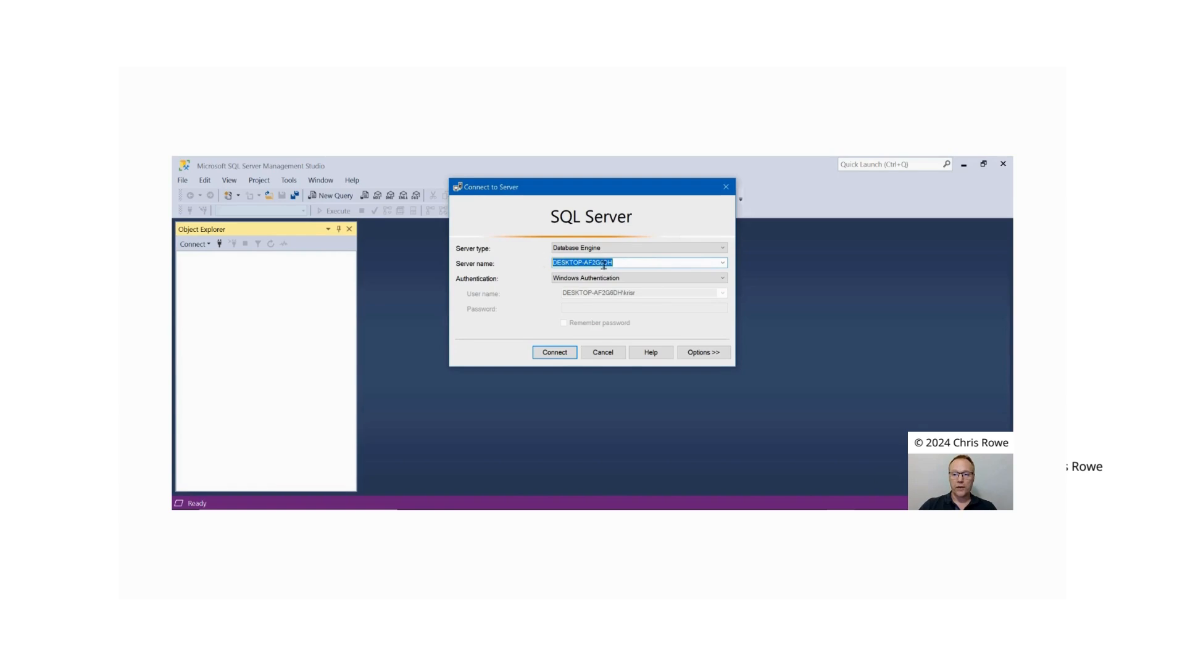
pyautogui.click(628, 264)
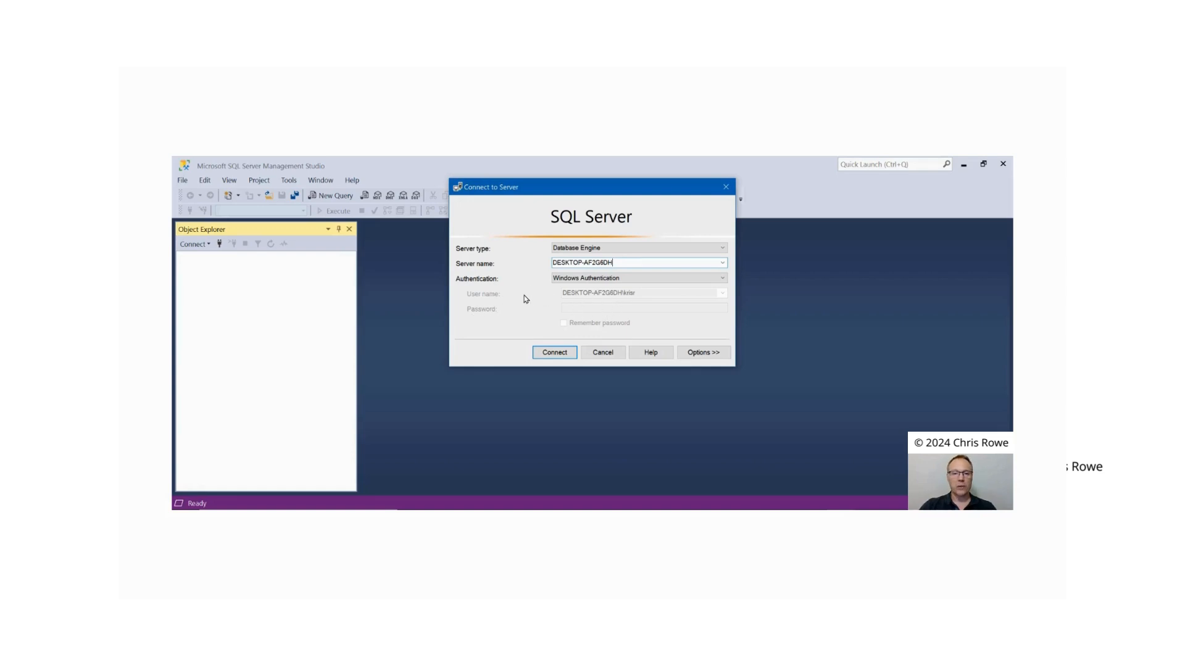
# Step: Try the SQL Server Authentication option, return to Windows Authentication, and connect to the server
pyautogui.click(724, 279)
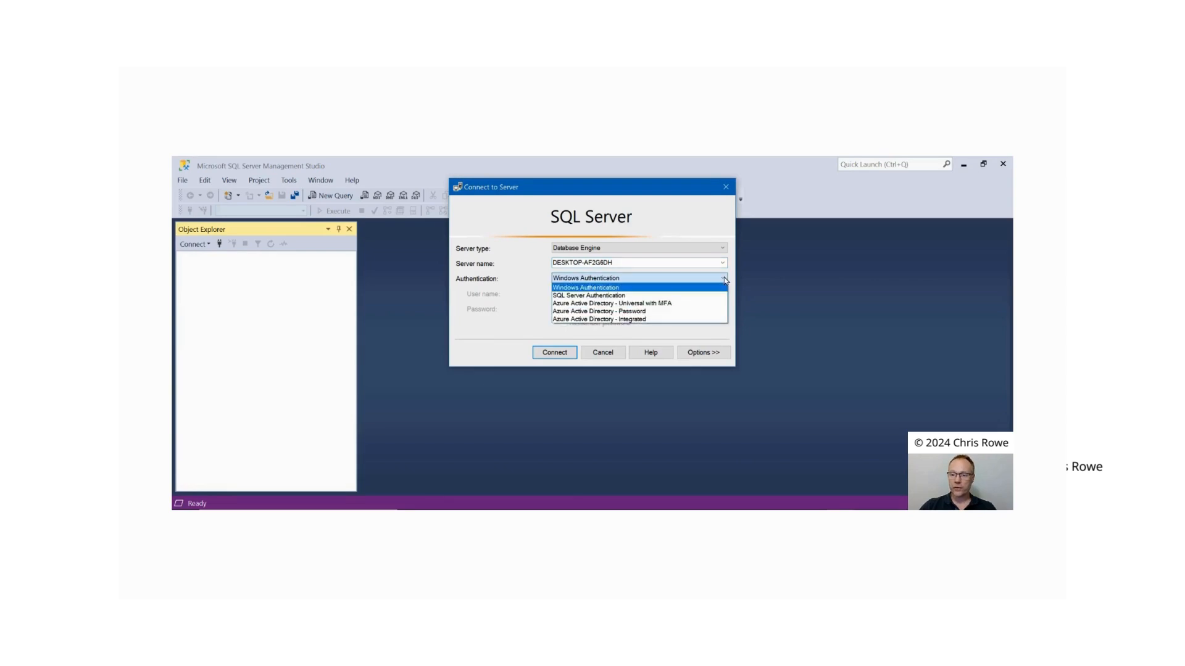
pyautogui.click(587, 296)
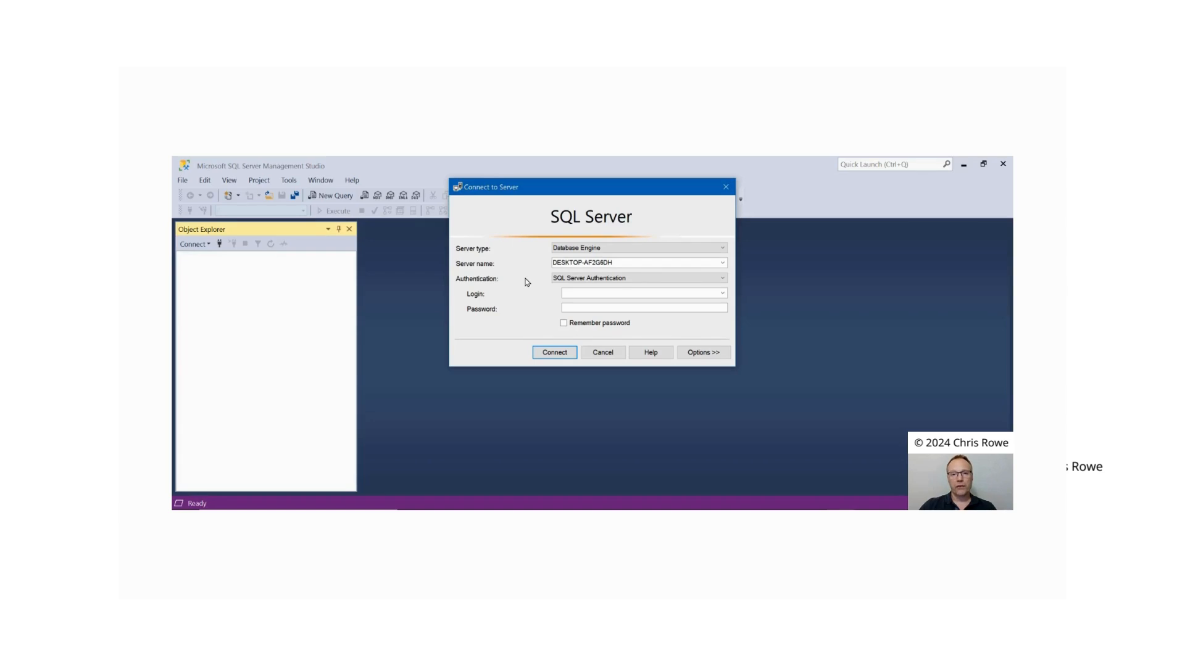
pyautogui.click(722, 279)
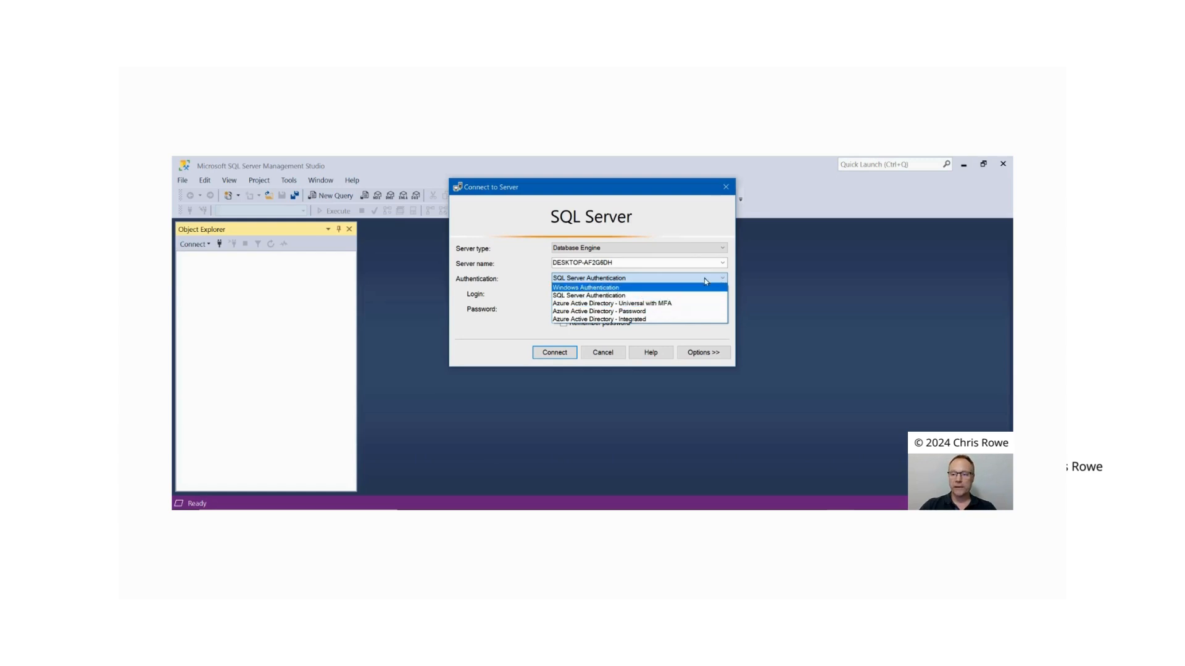
pyautogui.click(597, 288)
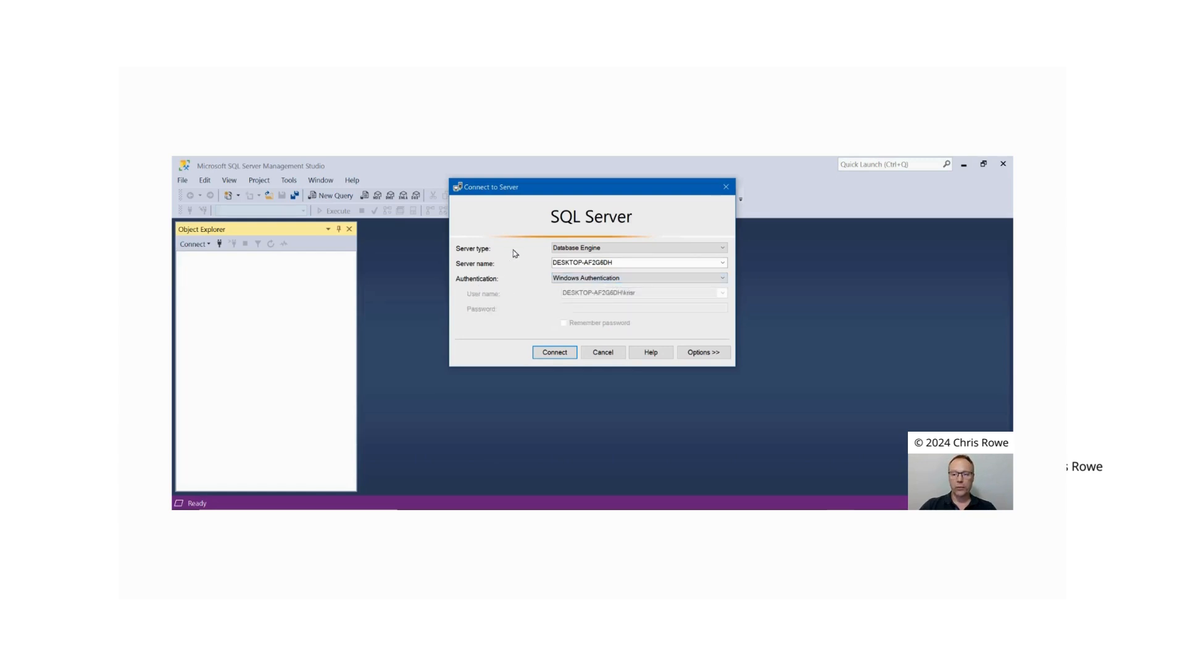
pyautogui.click(554, 354)
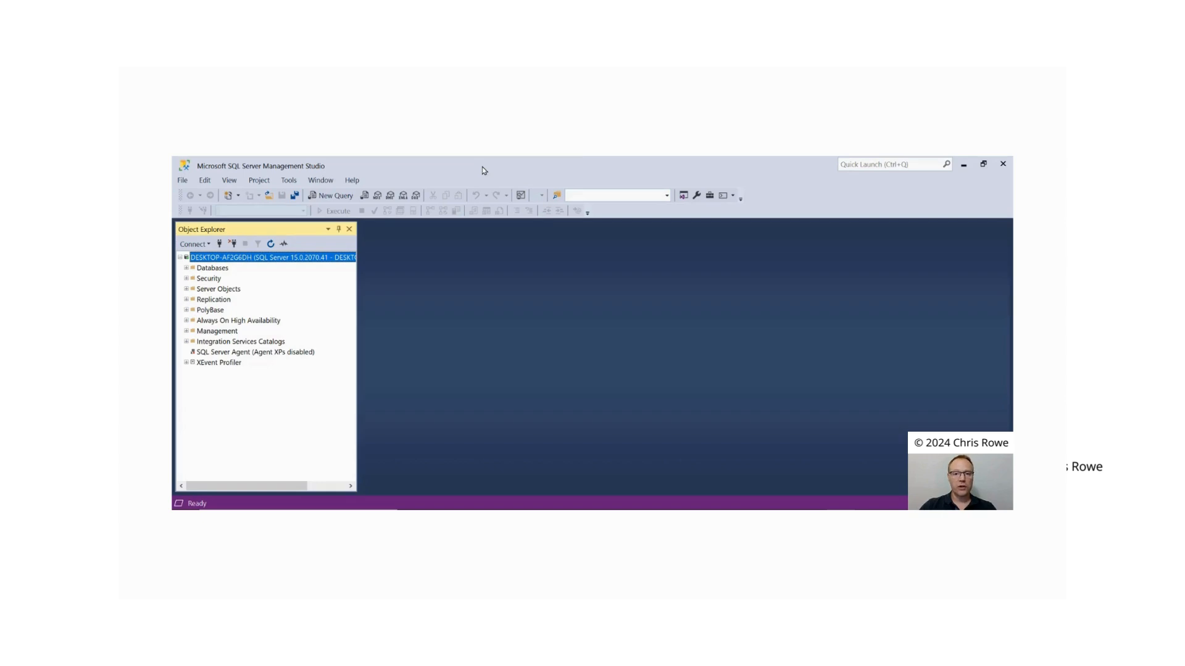
pyautogui.click(183, 180)
pyautogui.moveTo(241, 184)
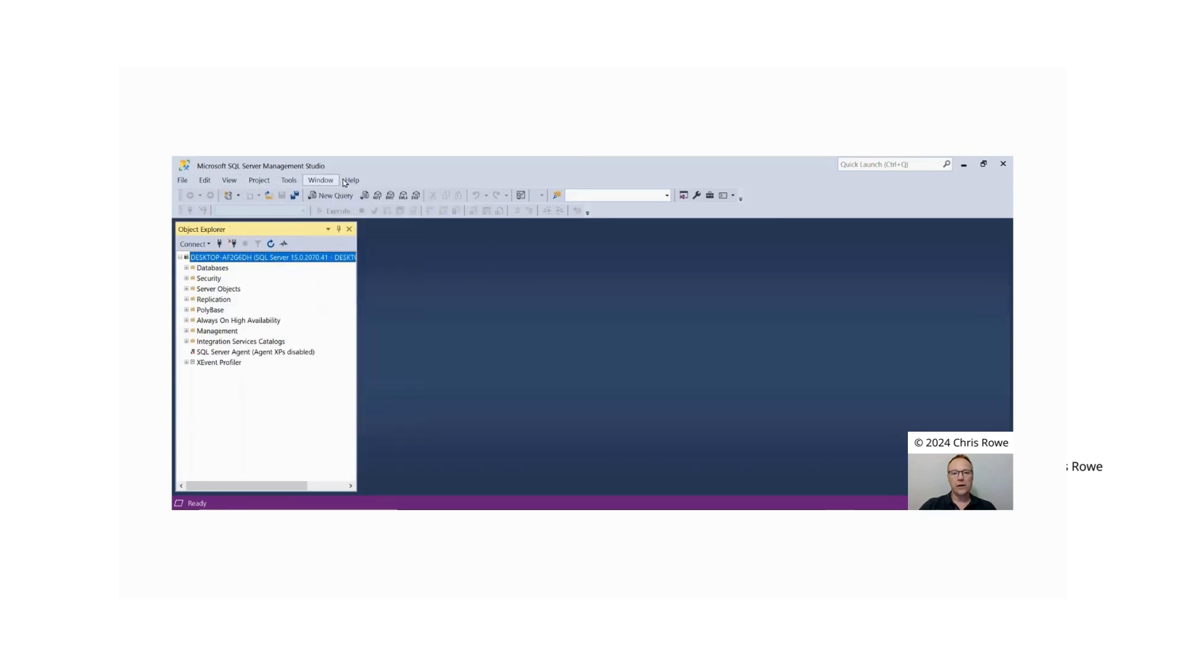
pyautogui.click(424, 171)
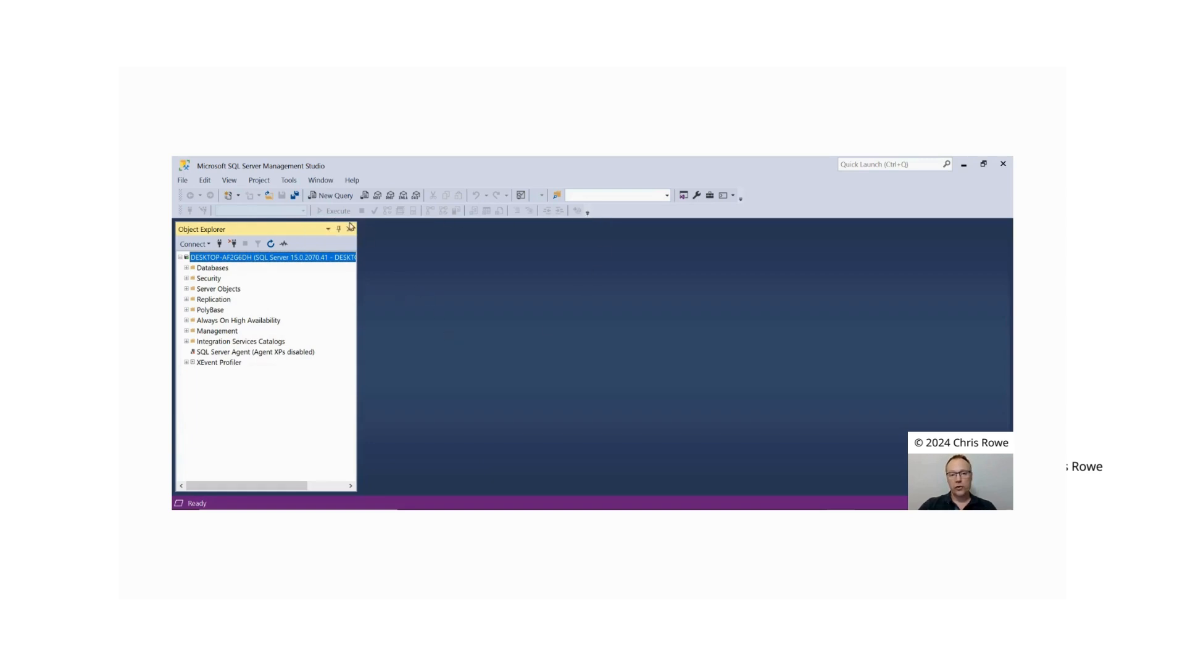
# Step: Create a new query containing print 'Hello, World!' and execute it
pyautogui.click(332, 196)
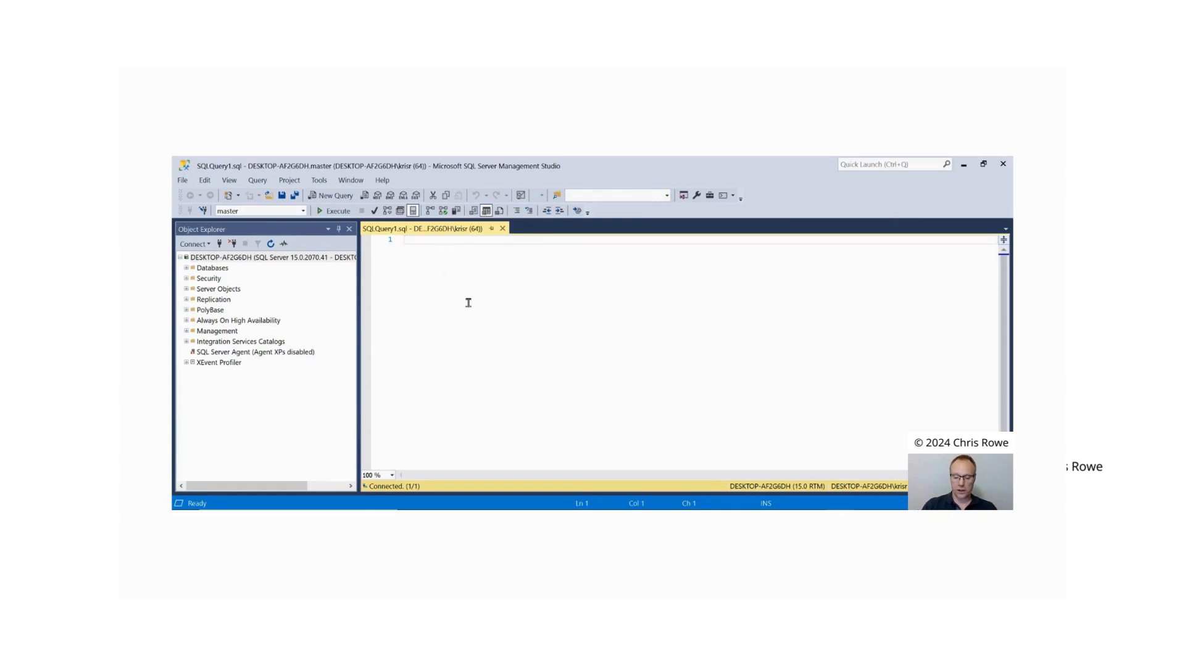
pyautogui.write('print')
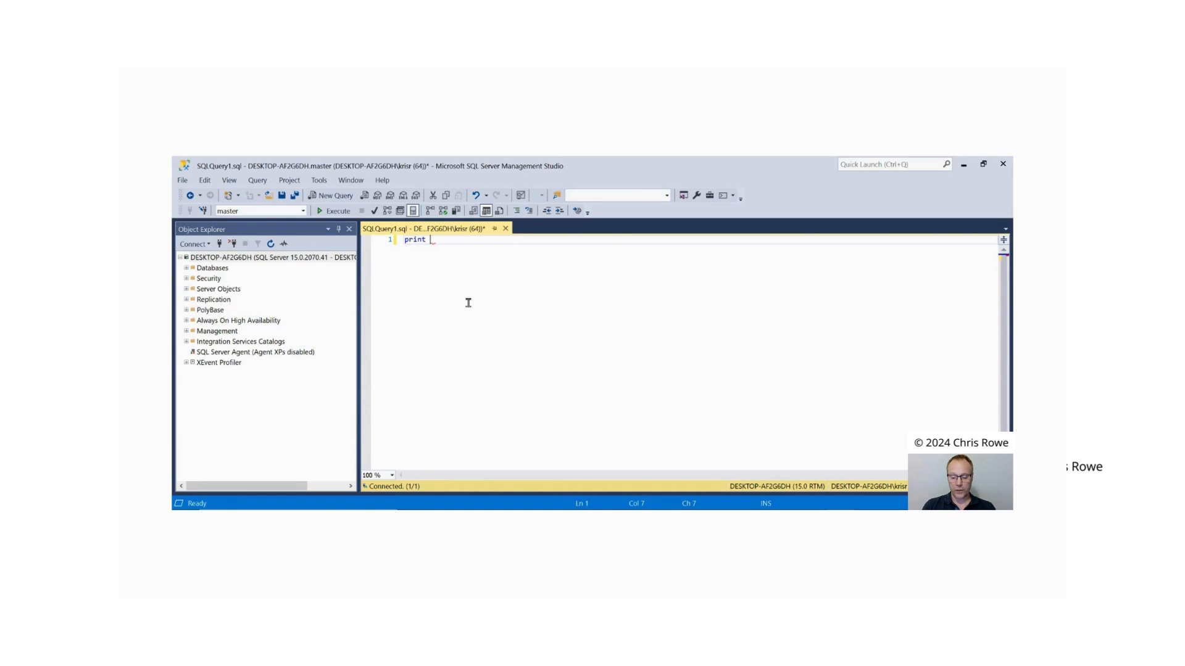
pyautogui.write(" 'Hello, World!'")
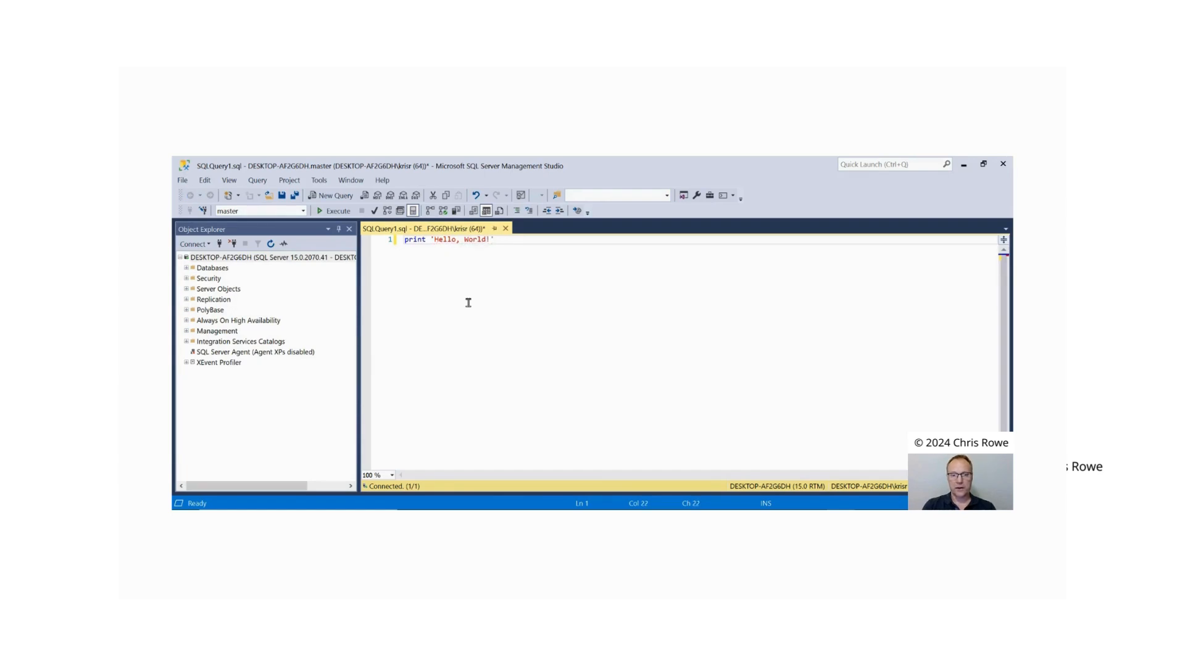
pyautogui.click(339, 212)
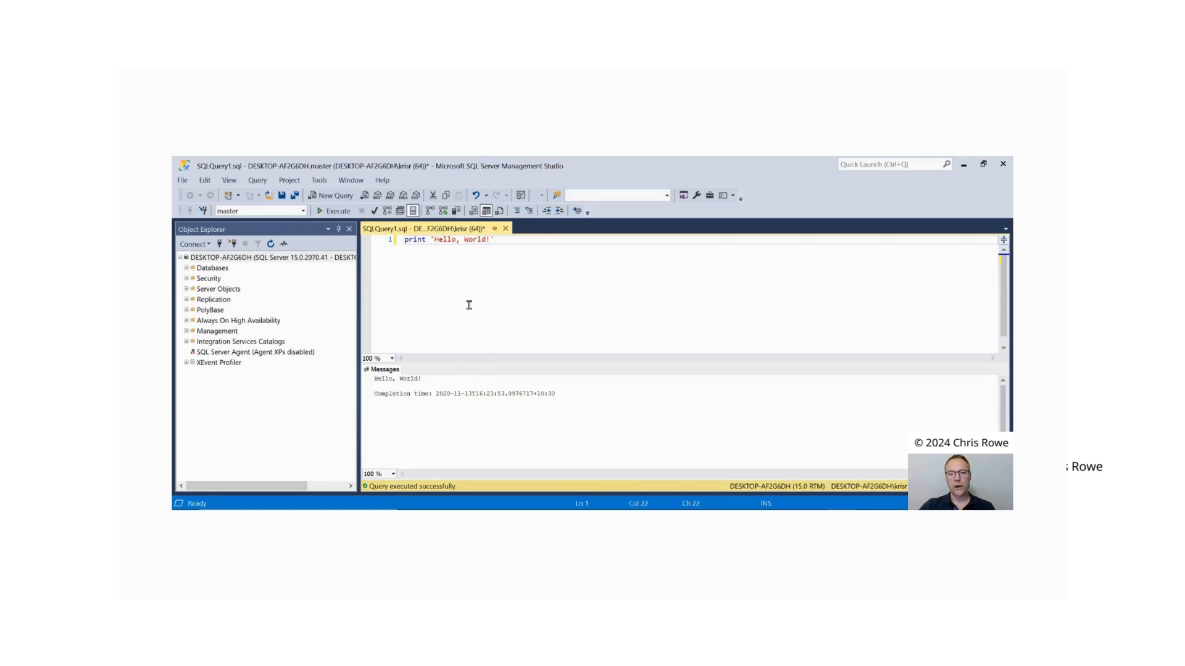
# Step: Toggle the results pane until it is hidden and close the query without saving it
pyautogui.hotkey('ctrl', 'r')
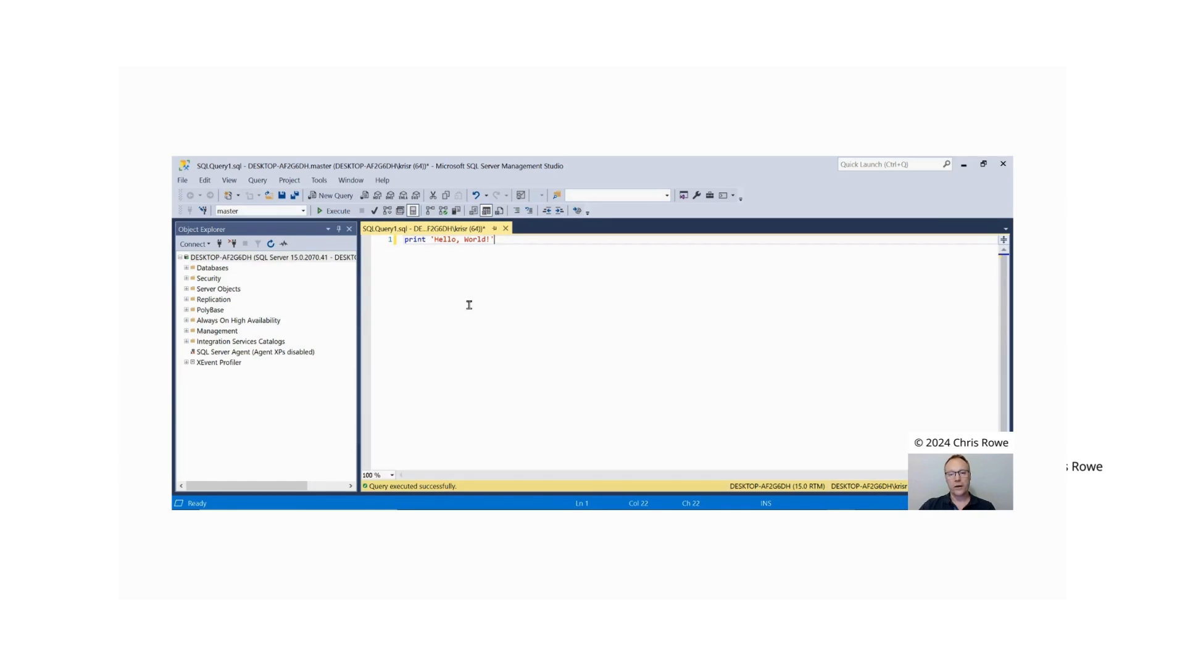
pyautogui.hotkey('ctrl', 'r')
pyautogui.hotkey('ctrl', 'r')
pyautogui.click(505, 230)
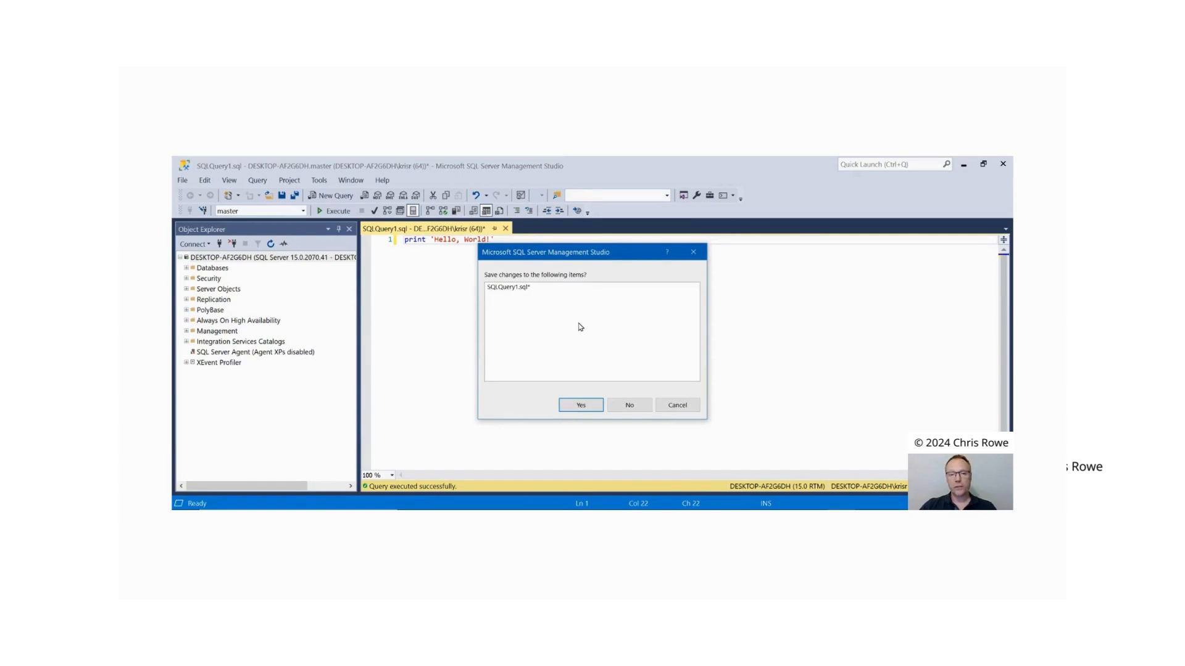
pyautogui.click(629, 406)
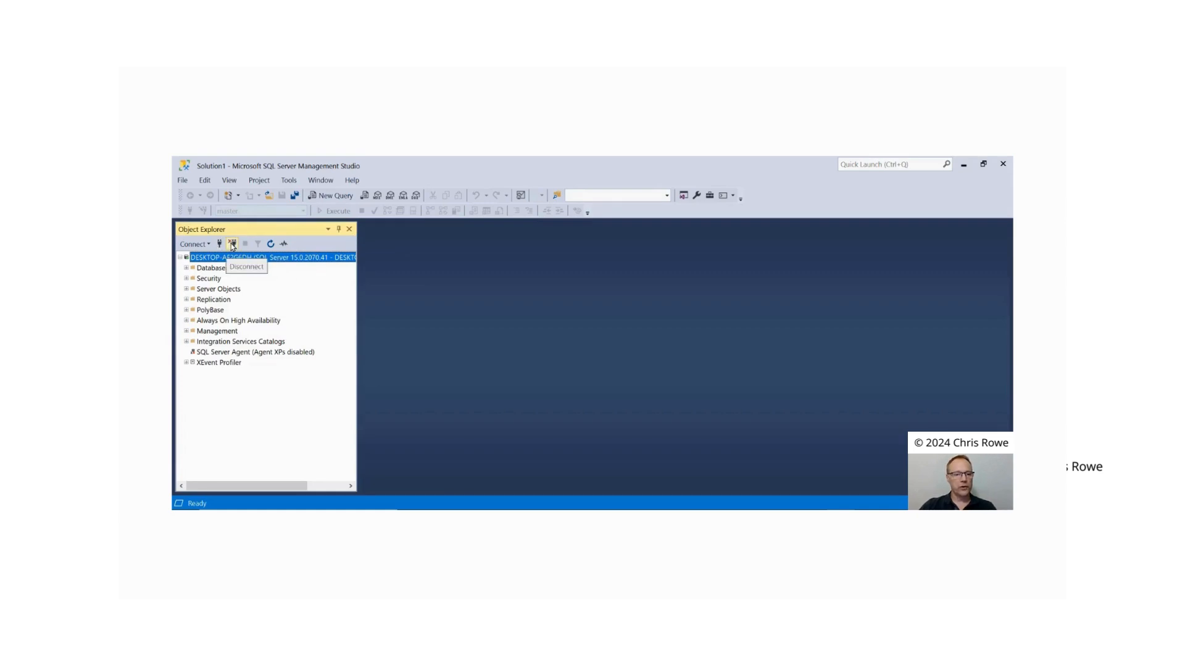
pyautogui.click(182, 181)
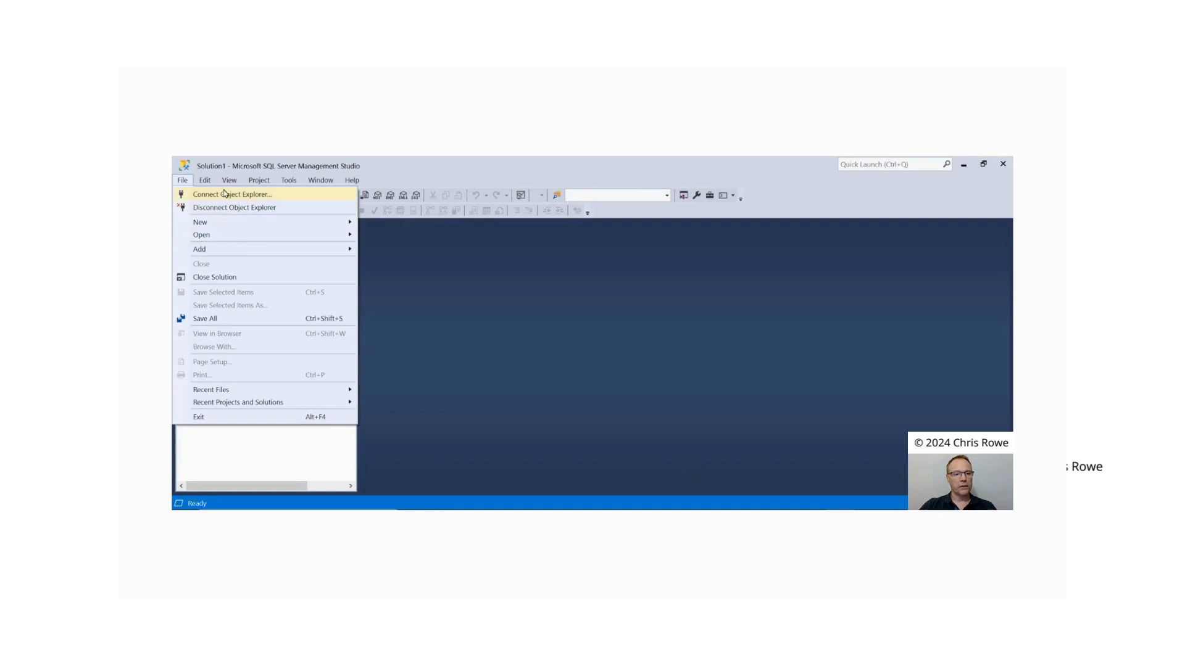
pyautogui.click(432, 266)
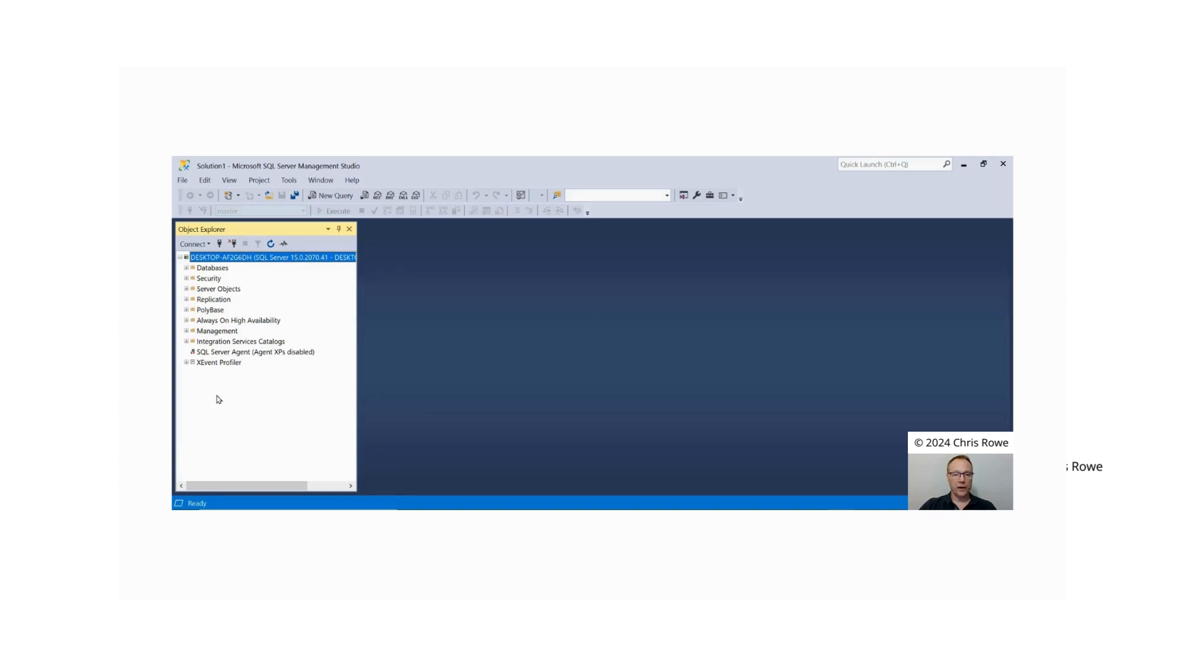
# Step: Examine the server's system databases, including master and tempdb, and collapse the Databases folder again
pyautogui.click(181, 259)
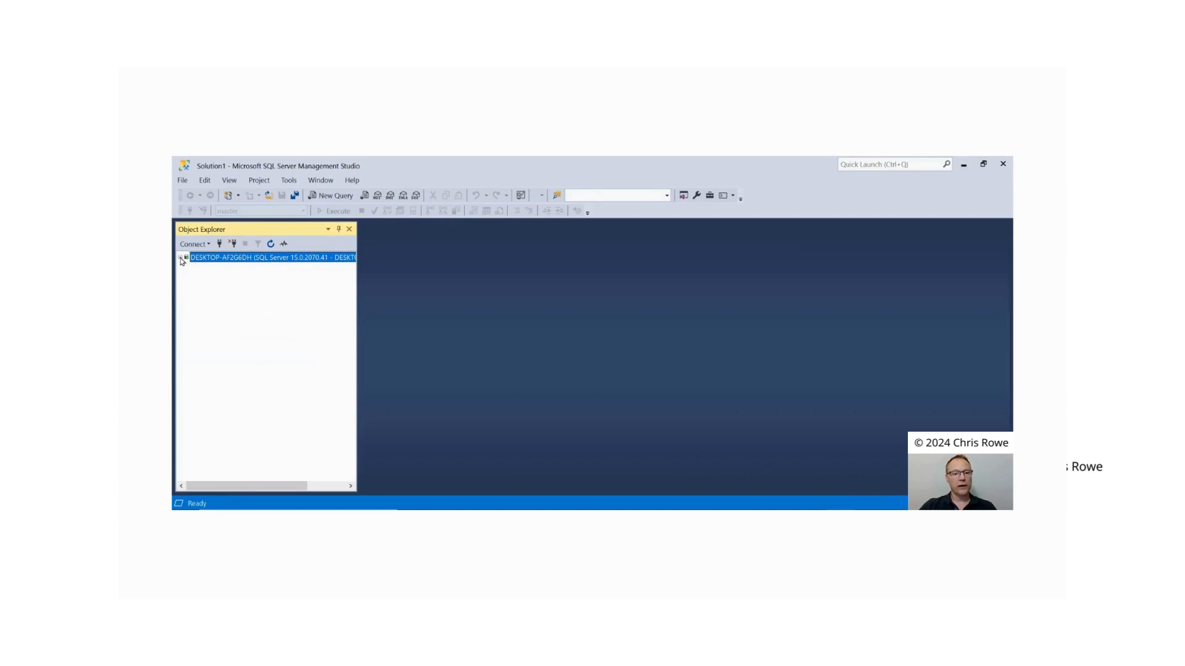
pyautogui.click(181, 258)
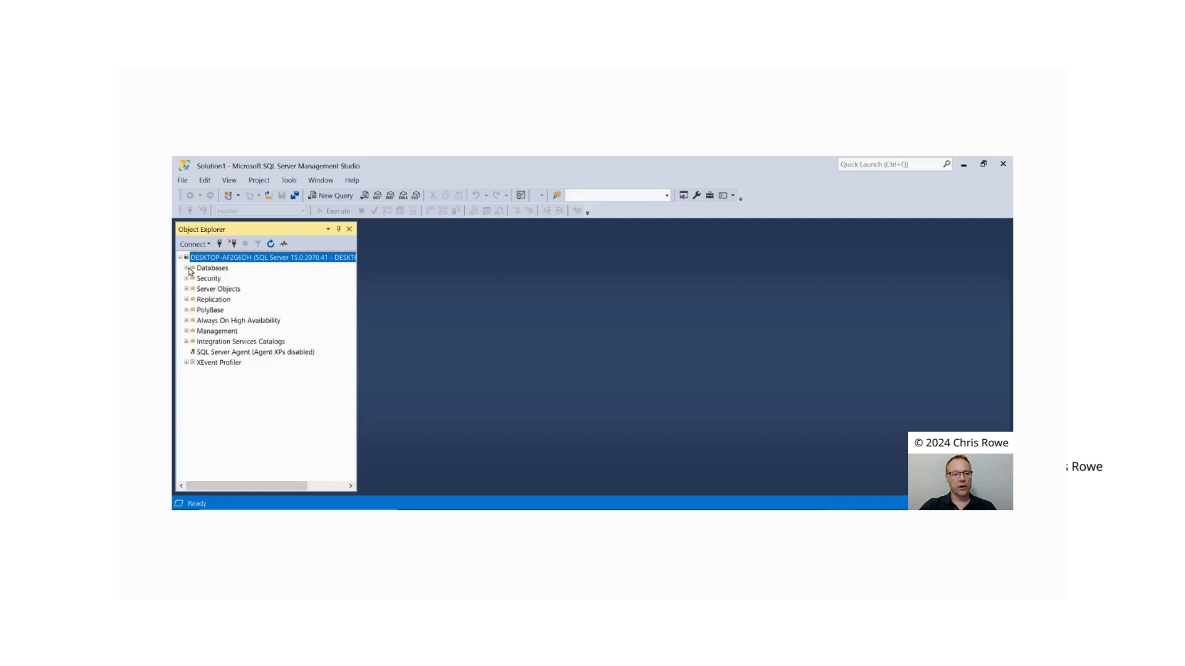
pyautogui.click(186, 269)
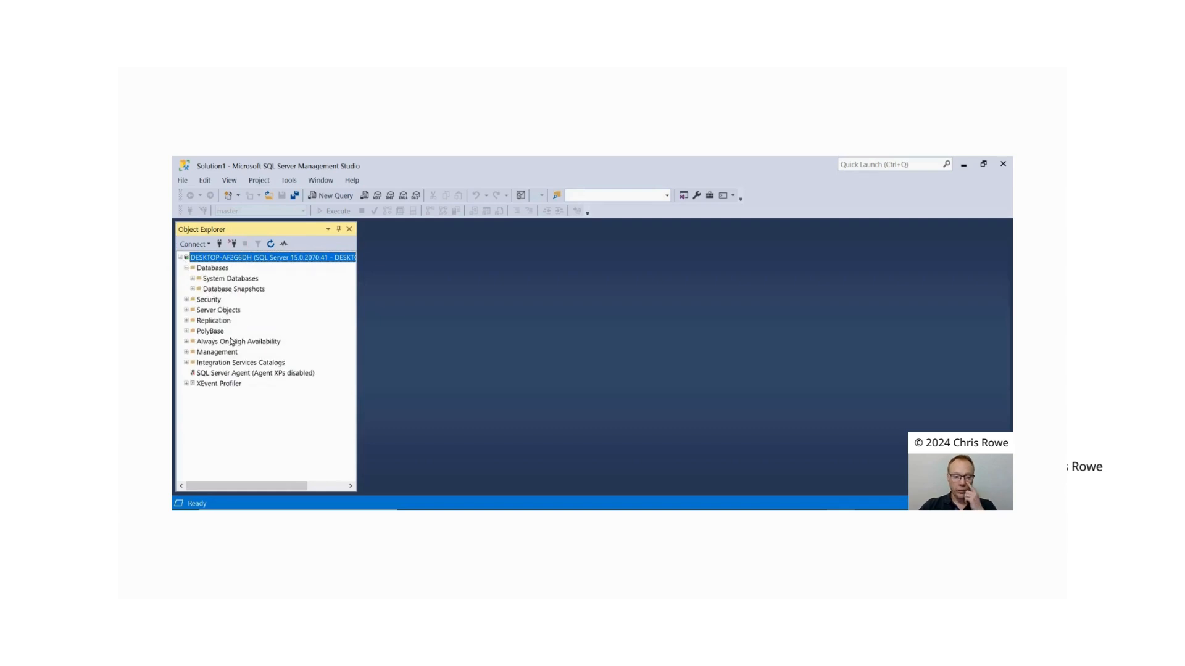
pyautogui.click(193, 281)
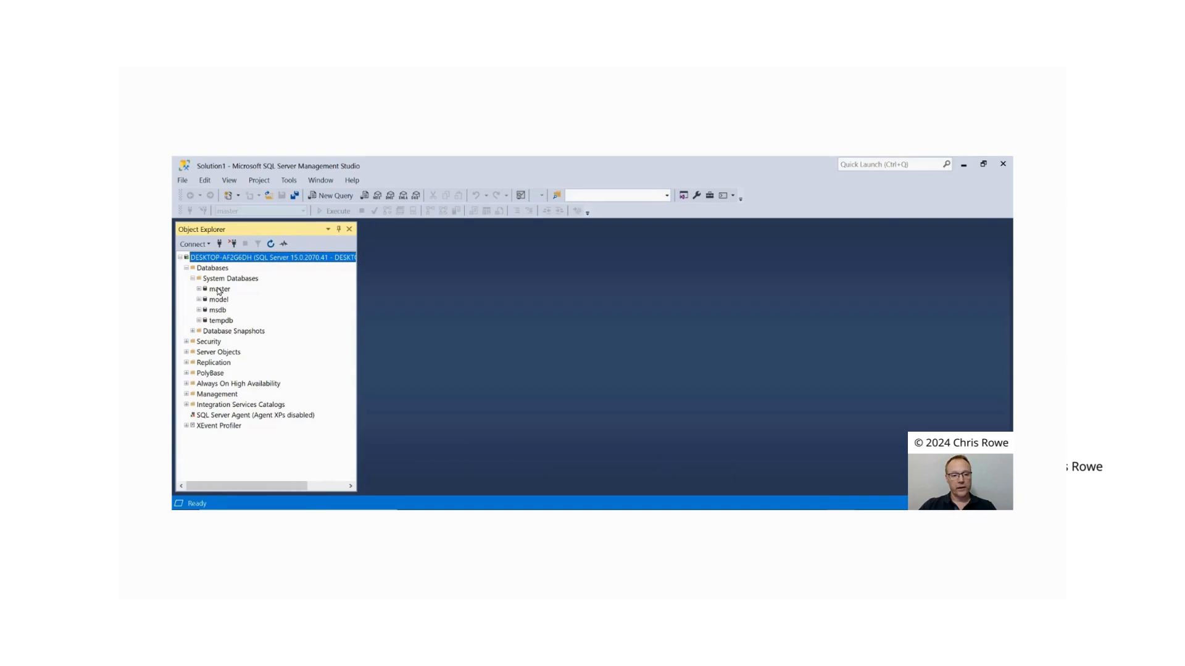
pyautogui.click(219, 290)
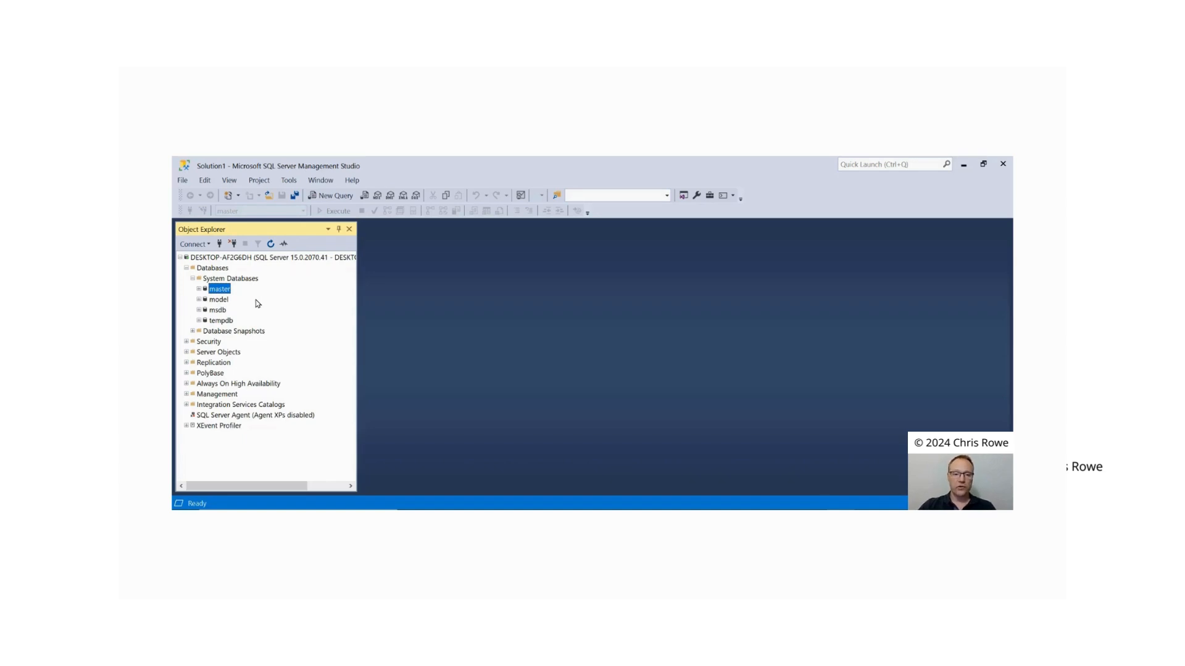
pyautogui.click(272, 259)
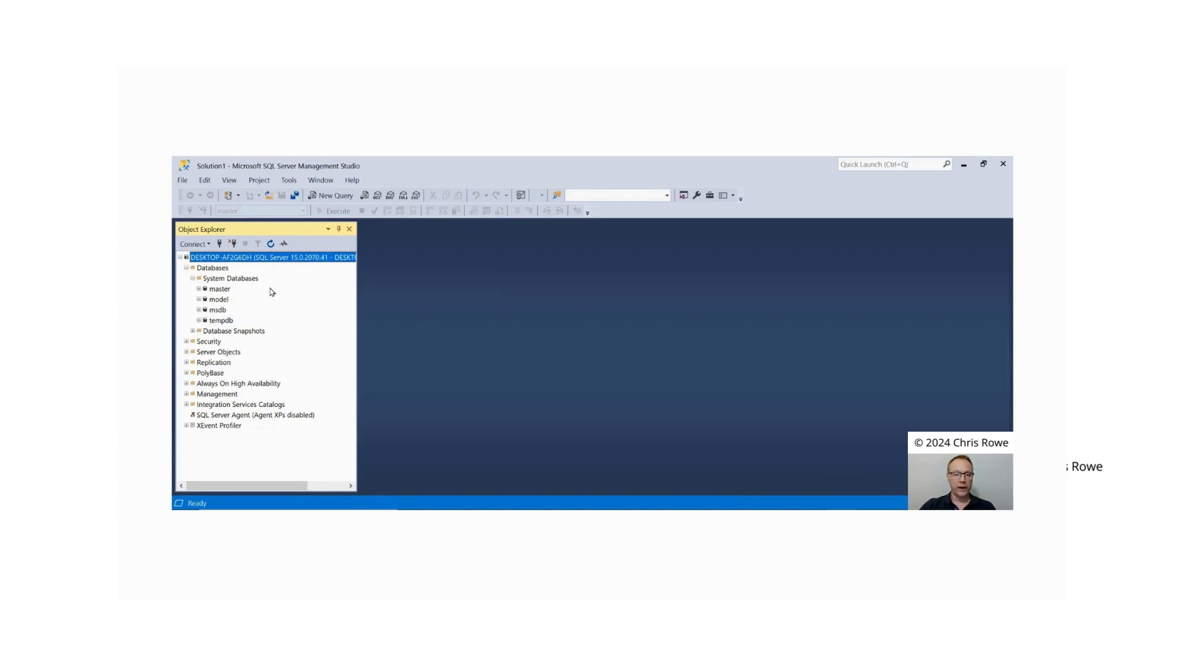
pyautogui.click(220, 290)
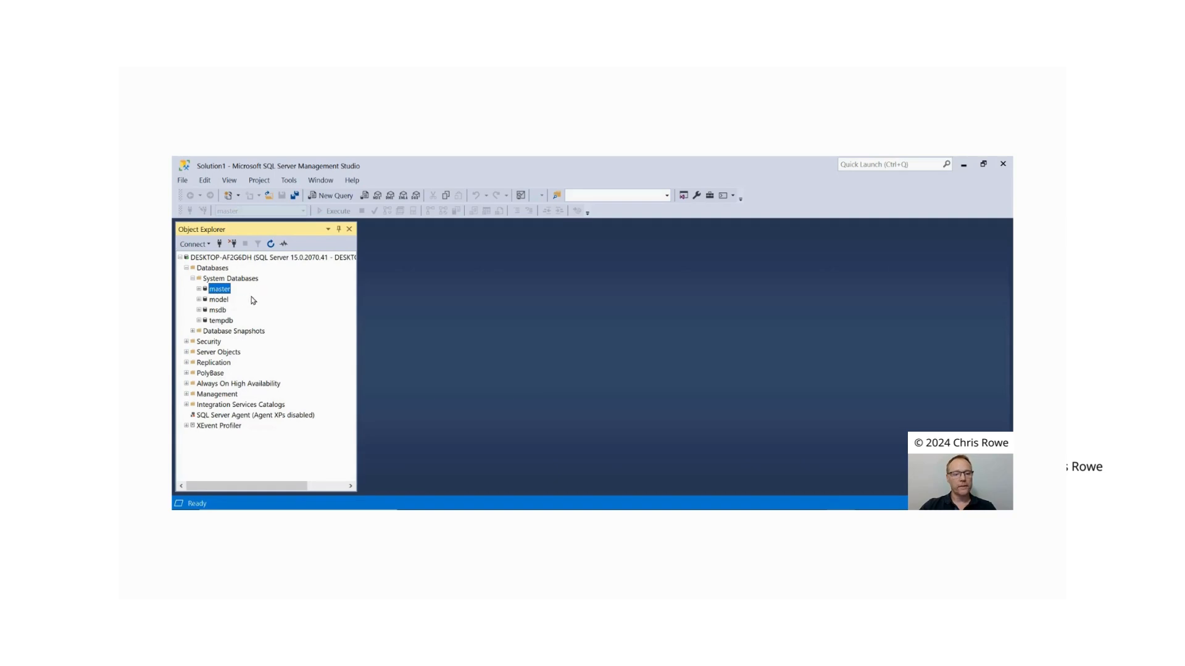
pyautogui.click(221, 320)
pyautogui.click(219, 290)
pyautogui.click(192, 278)
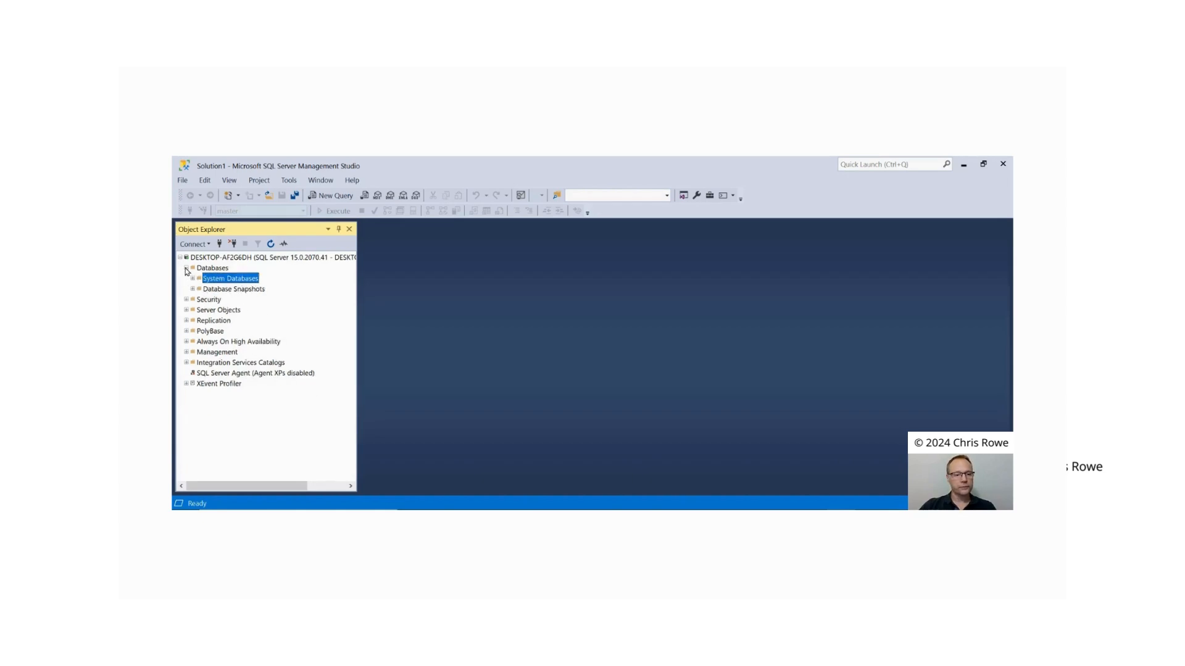
pyautogui.click(187, 268)
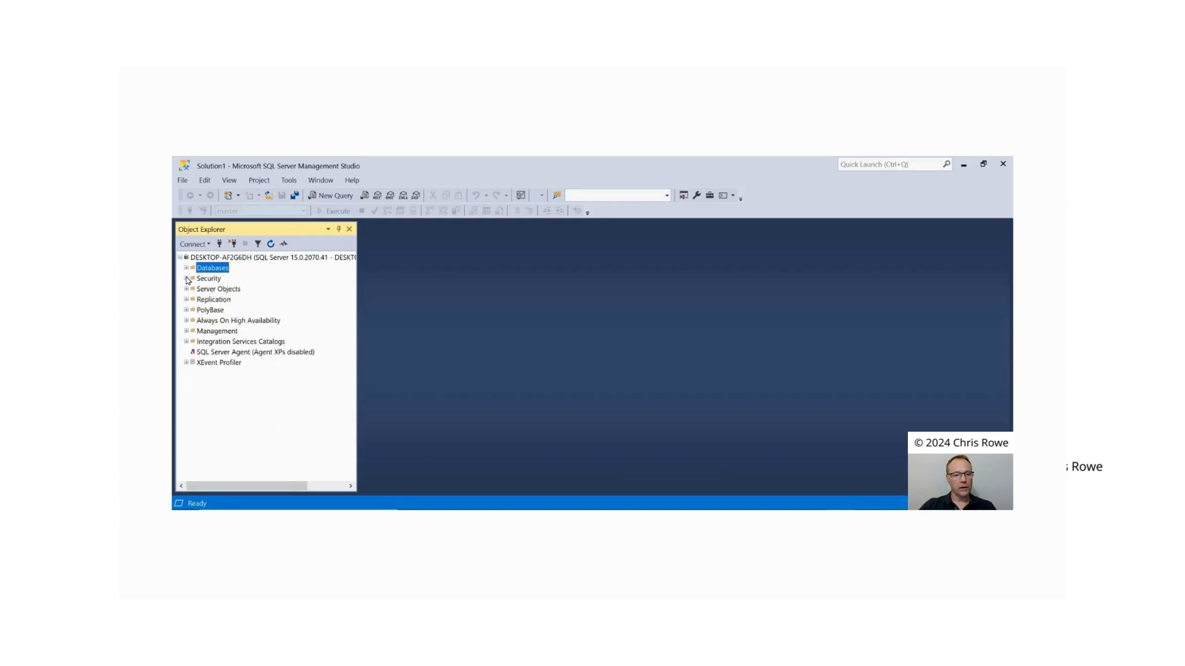
# Step: Expand the server's Security and Logins folders and select the local Windows user's login
pyautogui.click(186, 279)
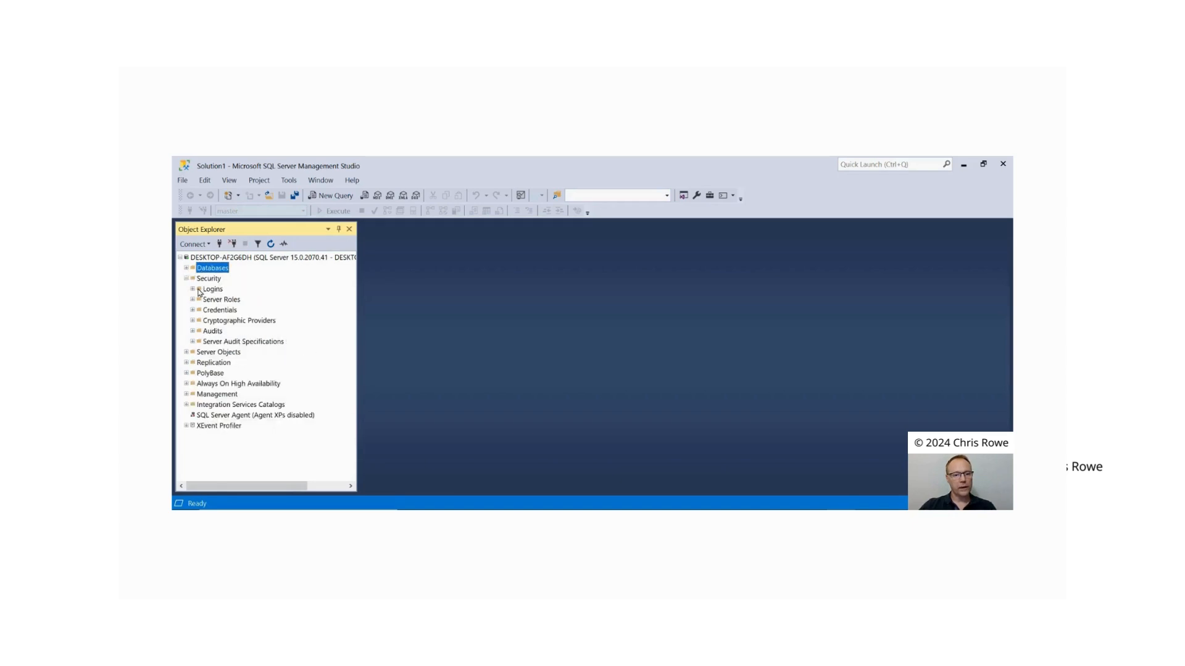
pyautogui.click(192, 289)
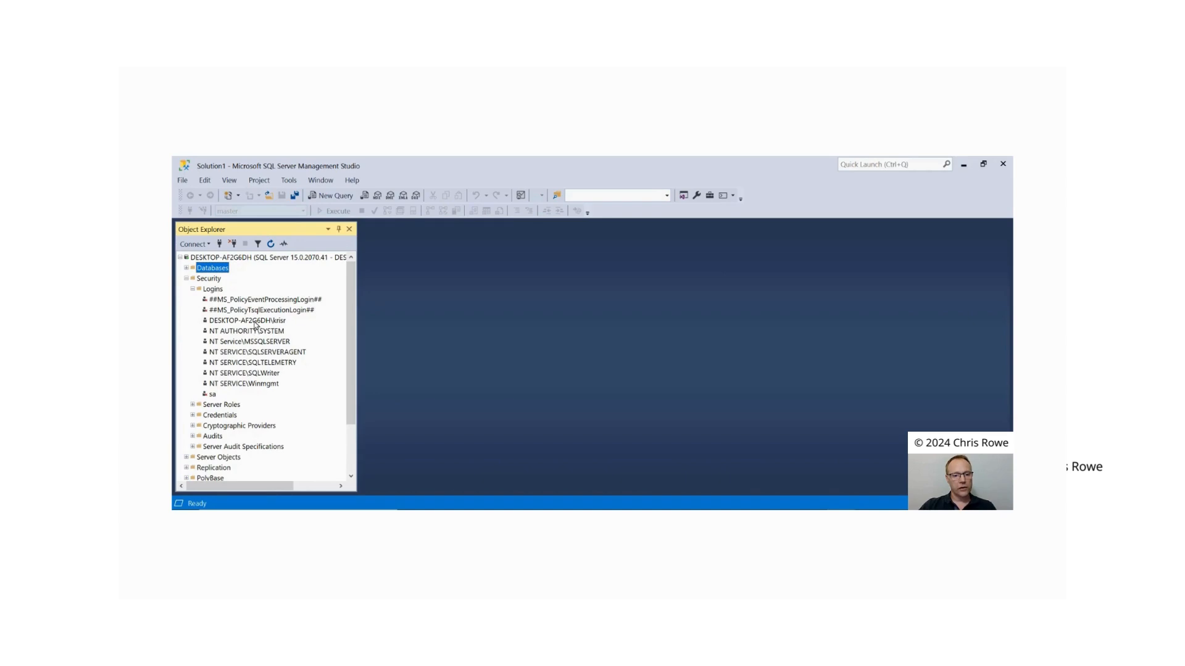
pyautogui.click(257, 323)
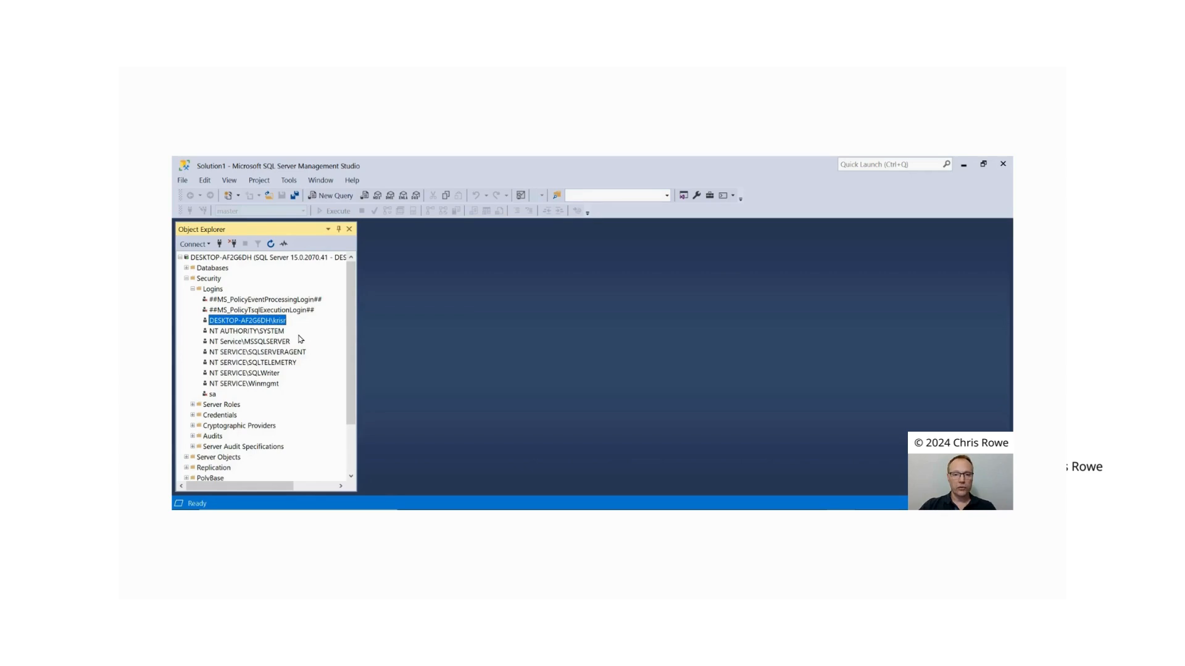
# Step: Collapse the Logins folder, examine the server roles including sysadmin, bulkadmin, dbcreator and diskadmin, and collapse the Security folder
pyautogui.click(192, 288)
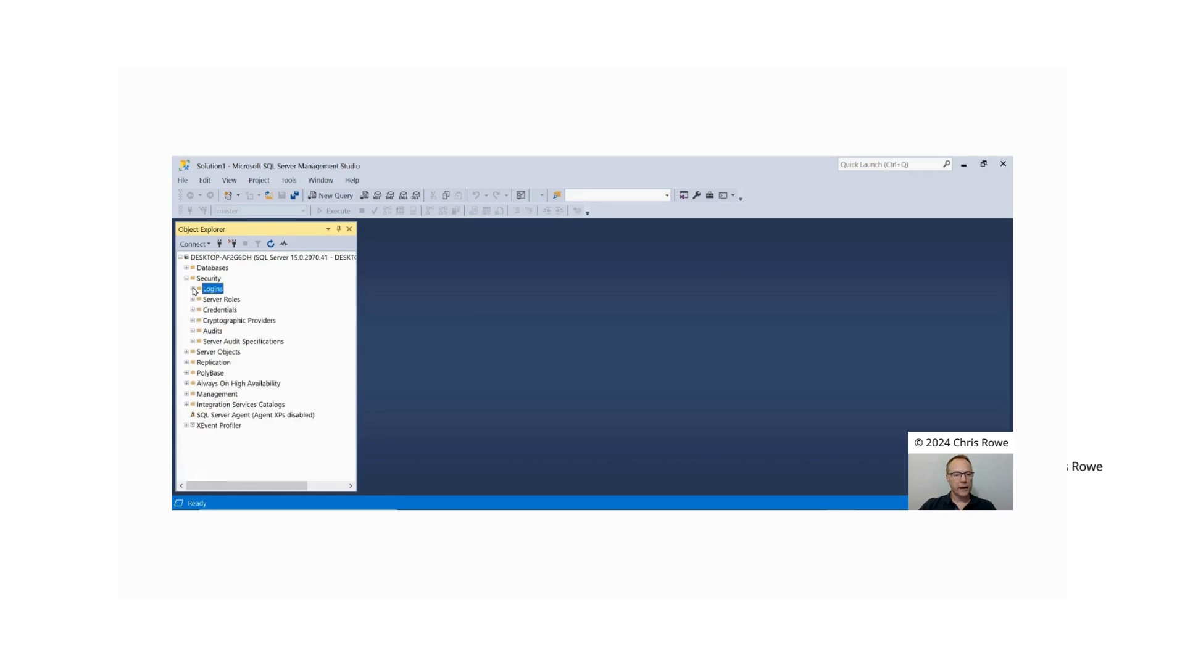
pyautogui.click(192, 300)
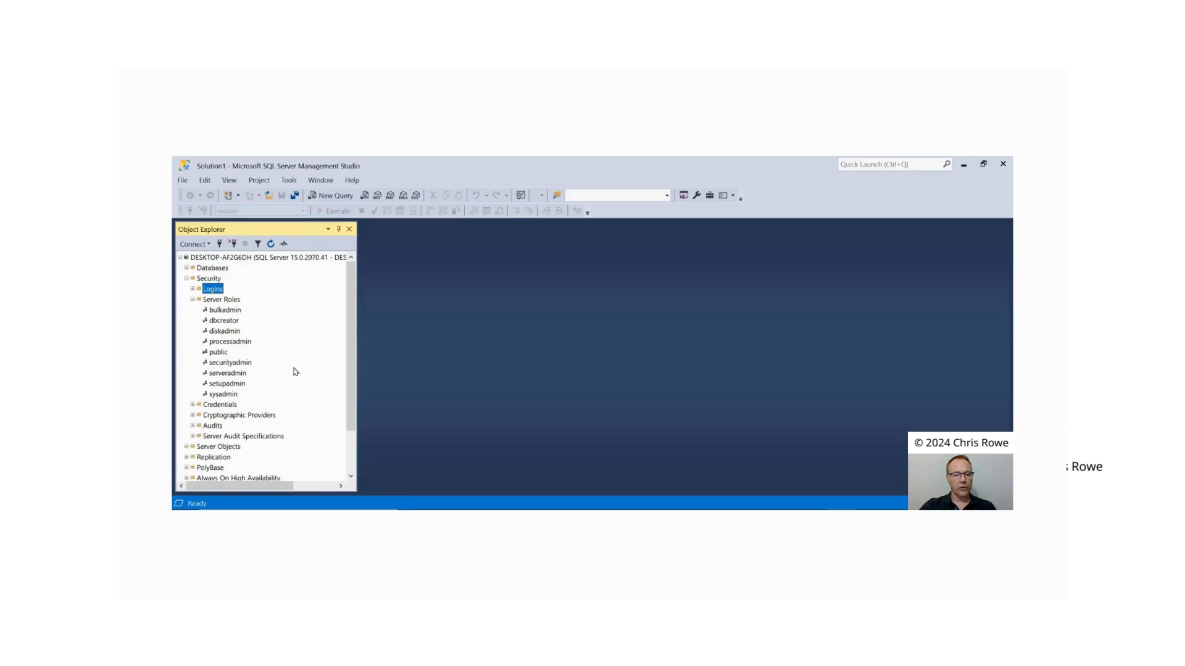
pyautogui.click(221, 395)
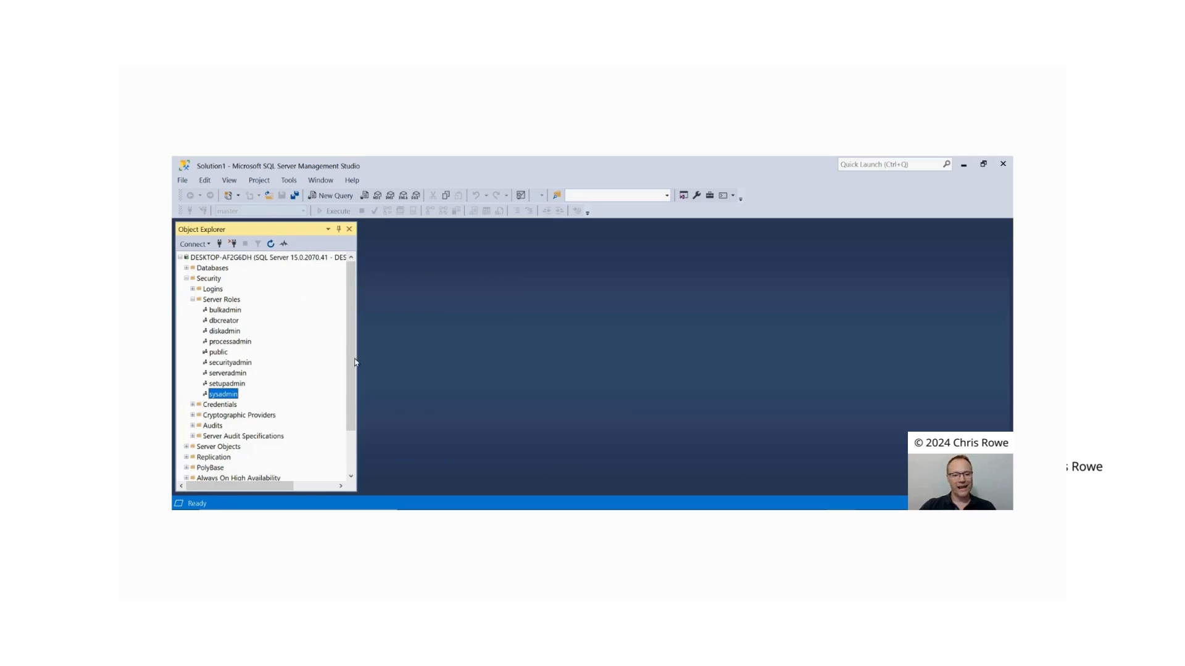
pyautogui.click(229, 311)
pyautogui.click(233, 322)
pyautogui.click(236, 332)
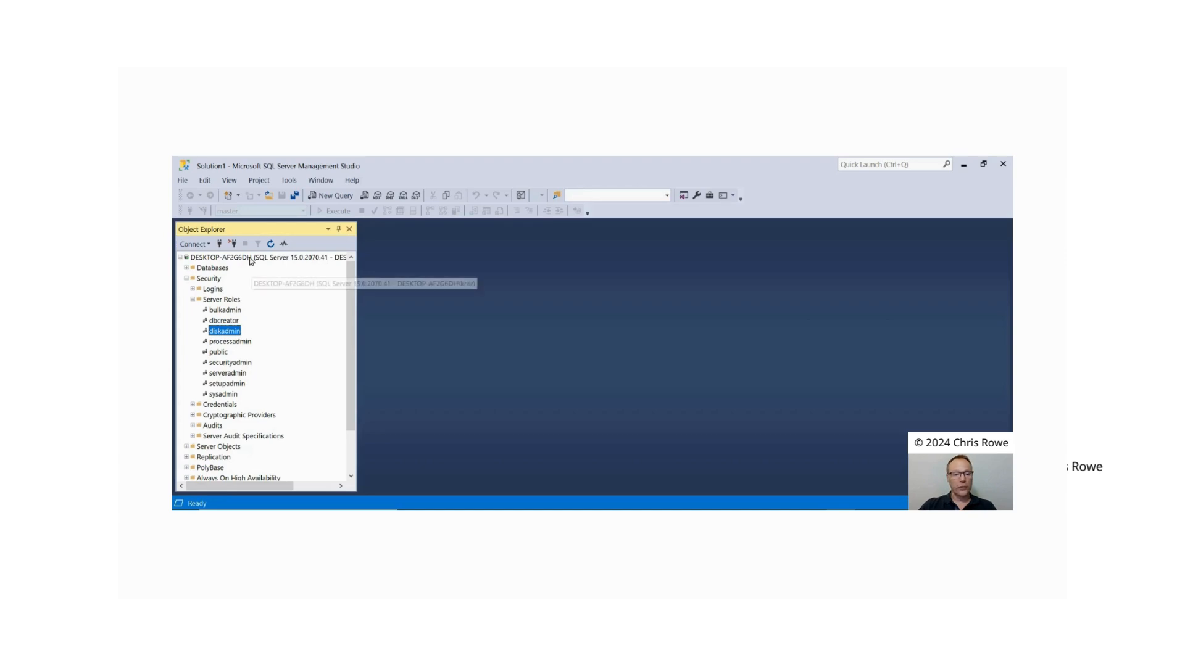
pyautogui.rightClick(221, 300)
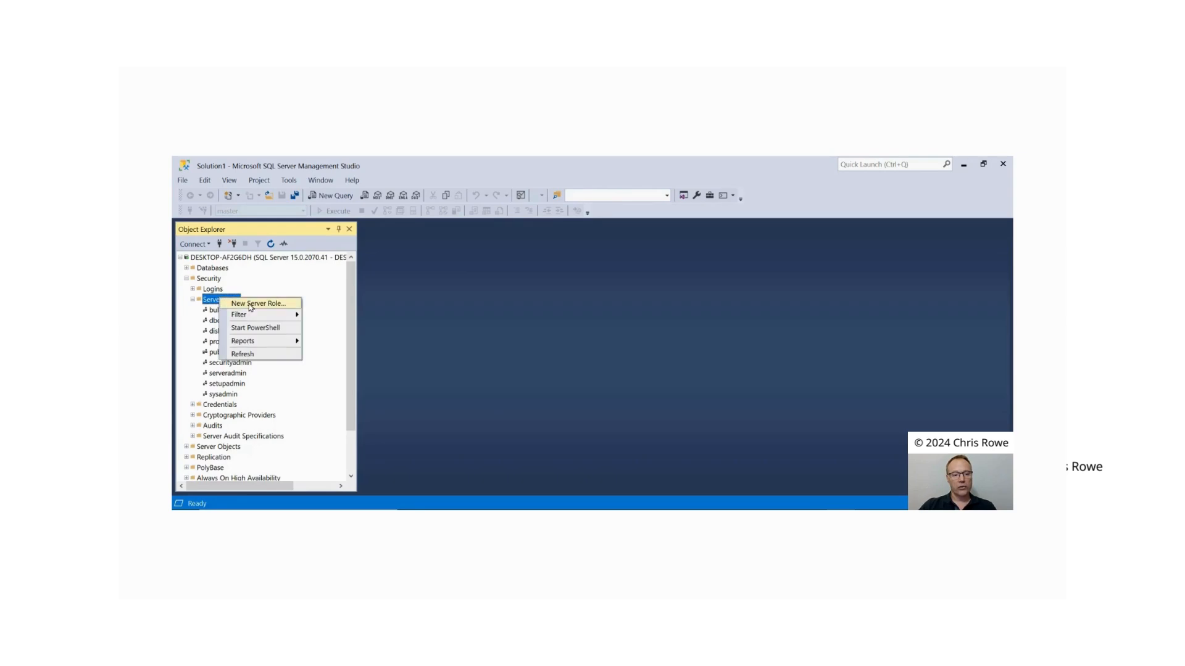
pyautogui.click(255, 291)
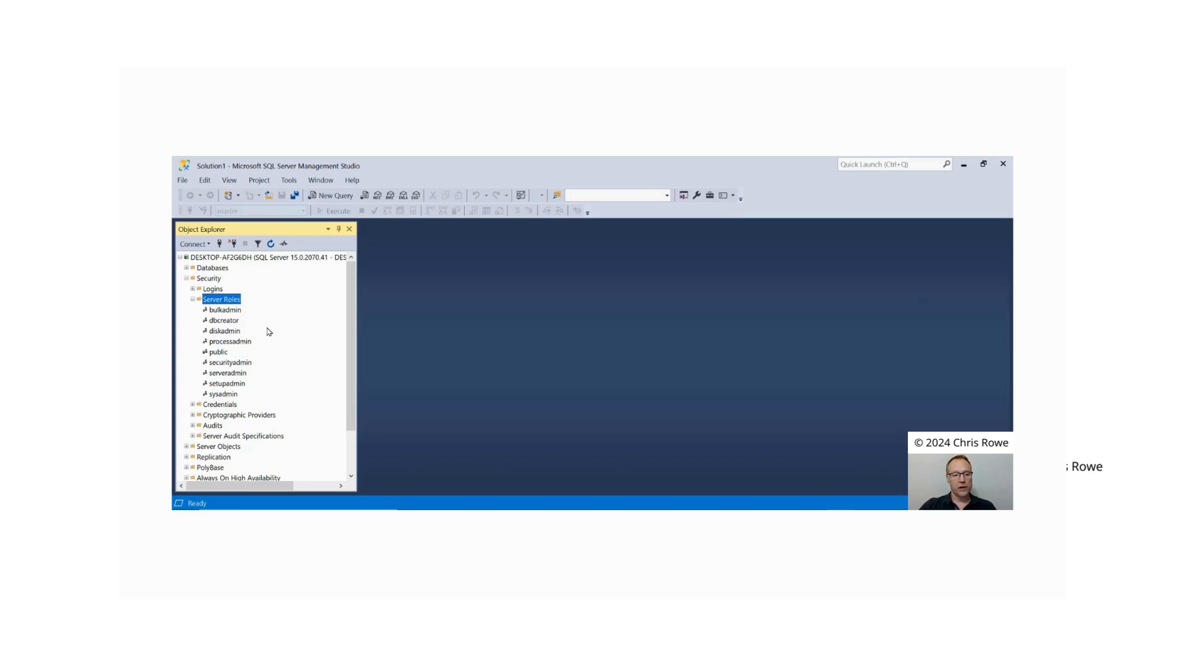
pyautogui.click(186, 279)
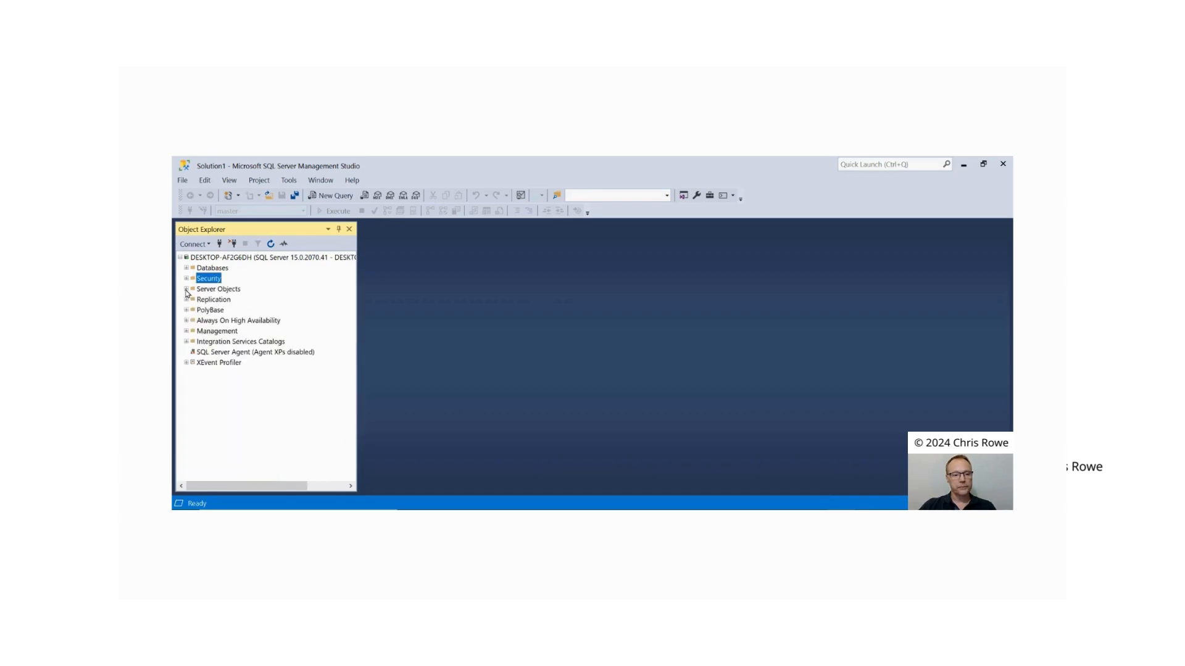
# Step: Expand Server Objects to examine its contents, select Linked Servers, and collapse the folder again
pyautogui.click(186, 289)
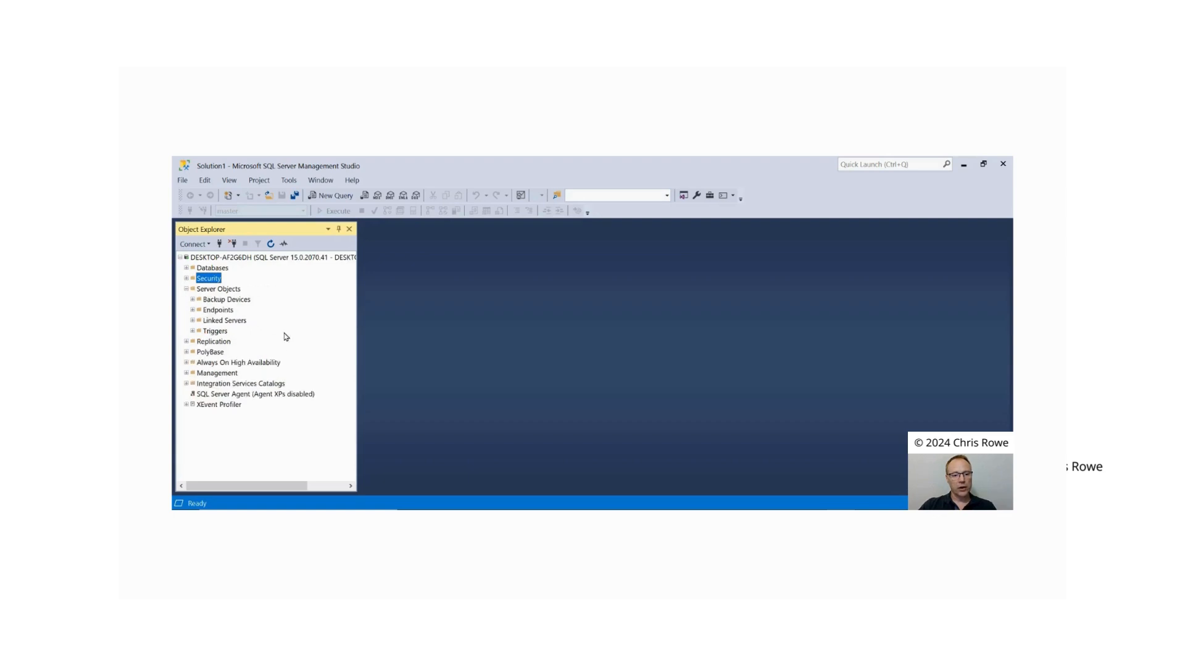
pyautogui.click(225, 322)
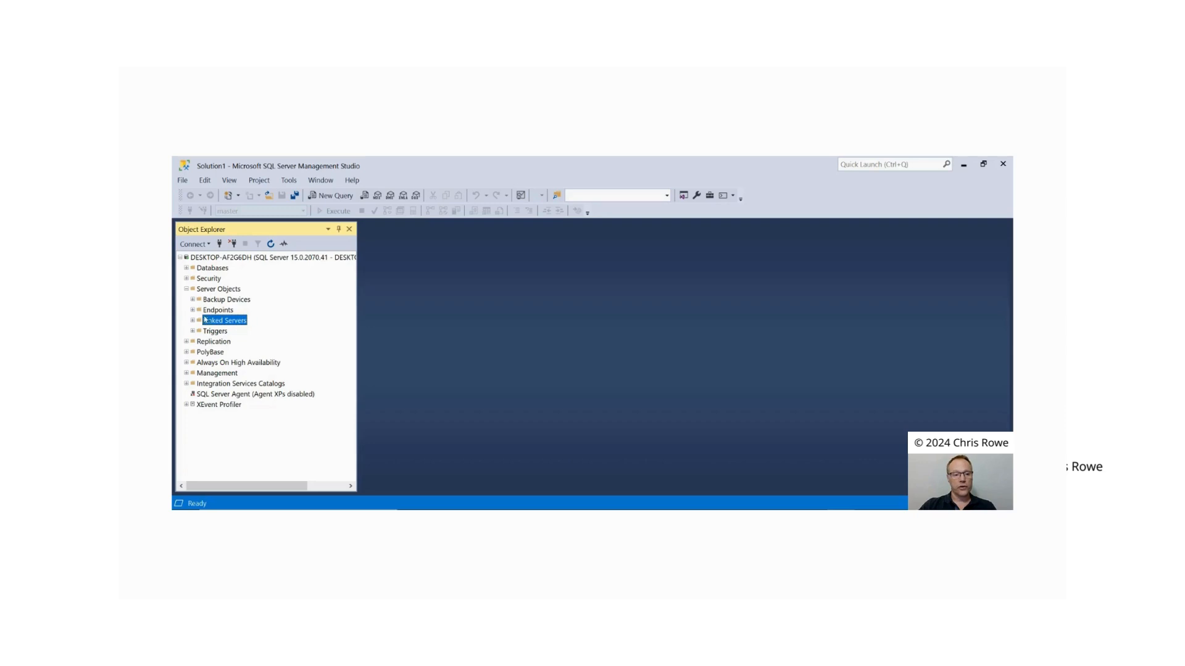
pyautogui.click(185, 290)
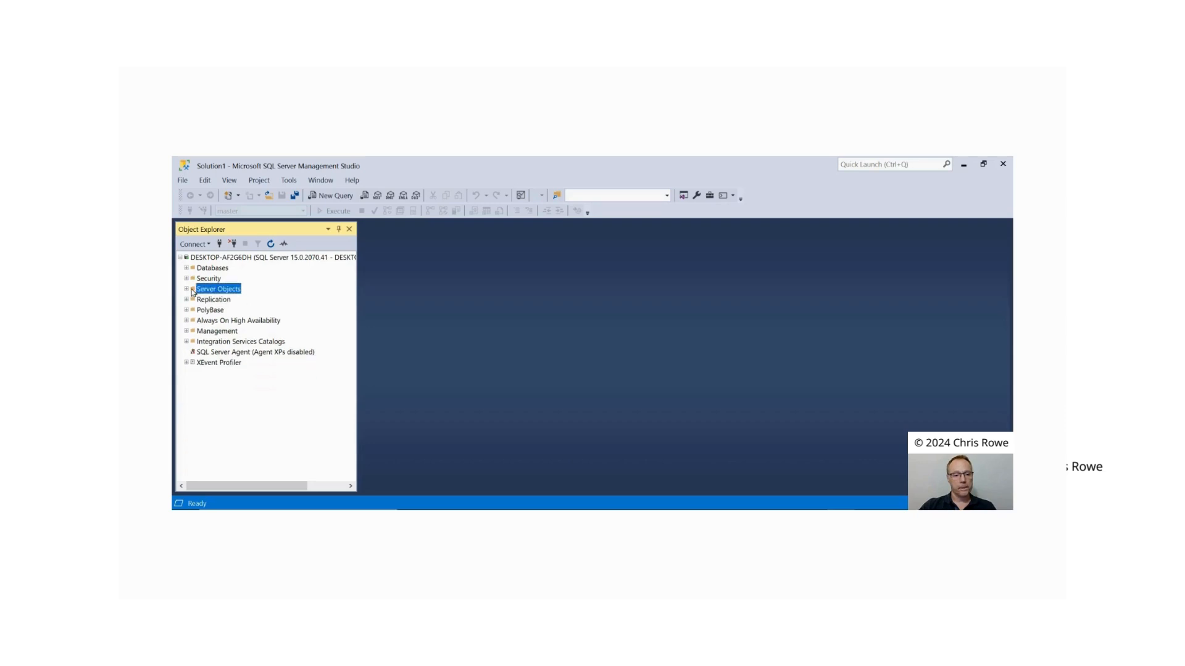
# Step: Select PolyBase, Always On High Availability, Management, Integration Services Catalogs and SQL Server Agent one after another in the server tree
pyautogui.click(215, 311)
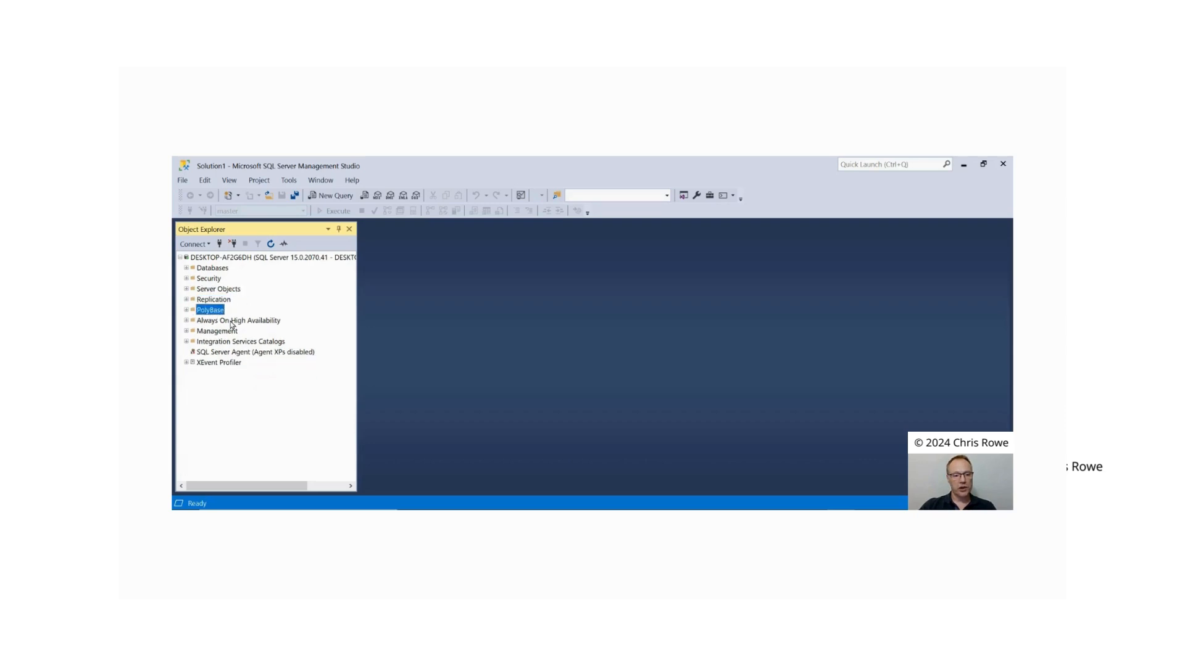
pyautogui.click(231, 322)
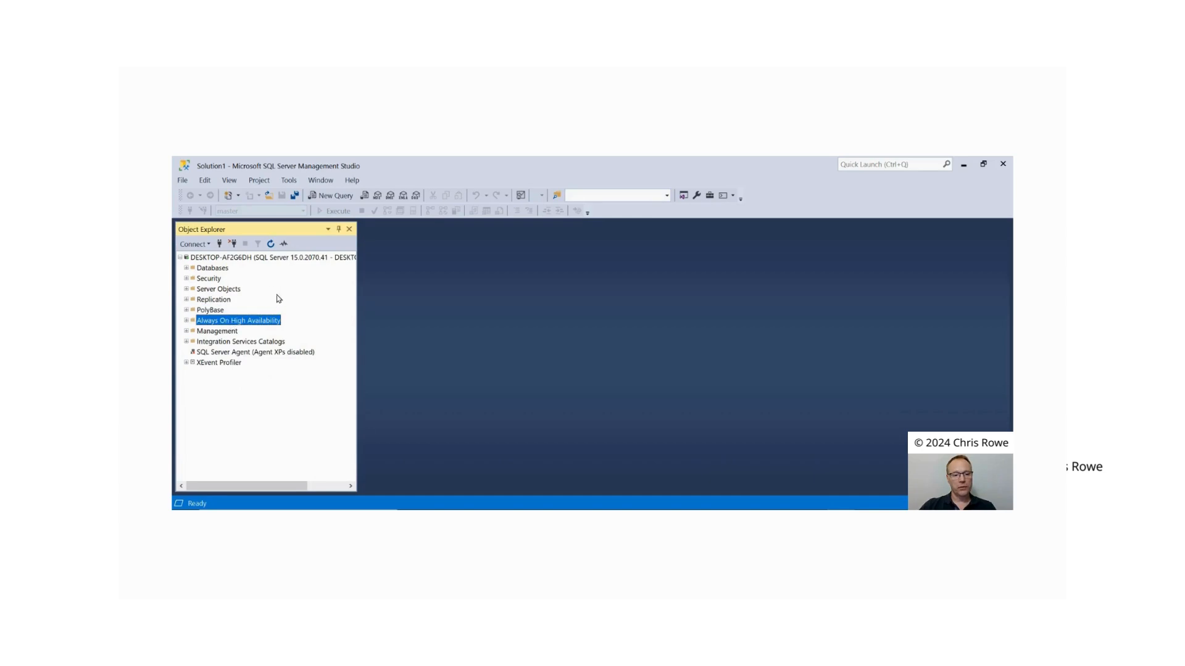
pyautogui.click(237, 331)
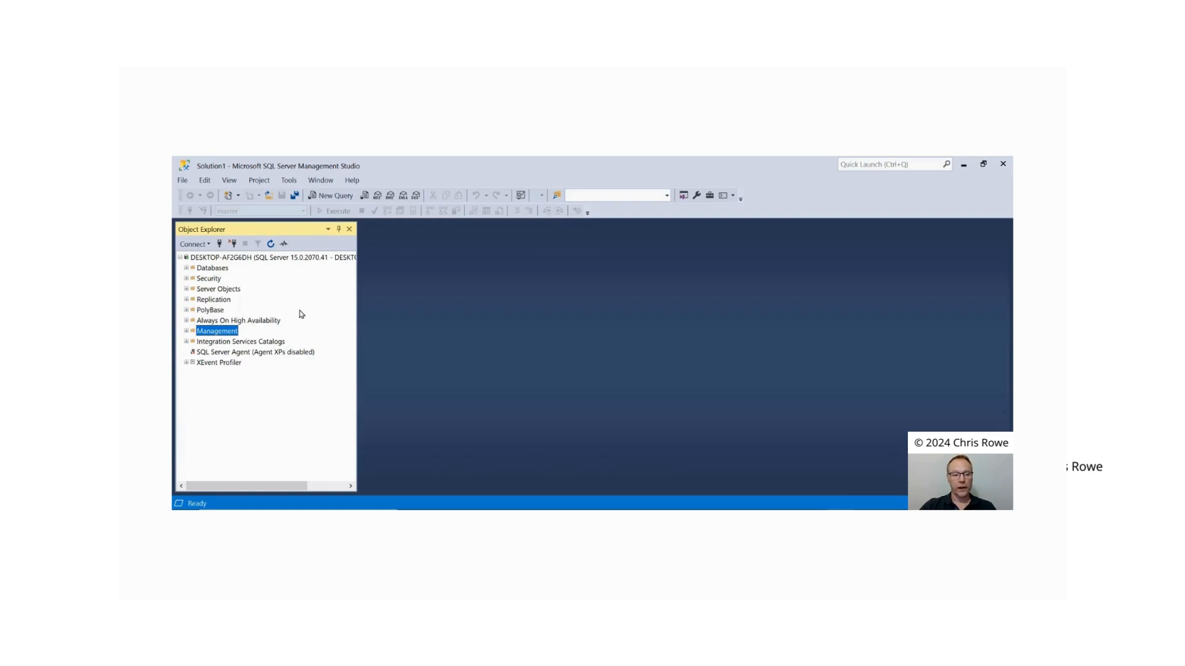
pyautogui.click(220, 342)
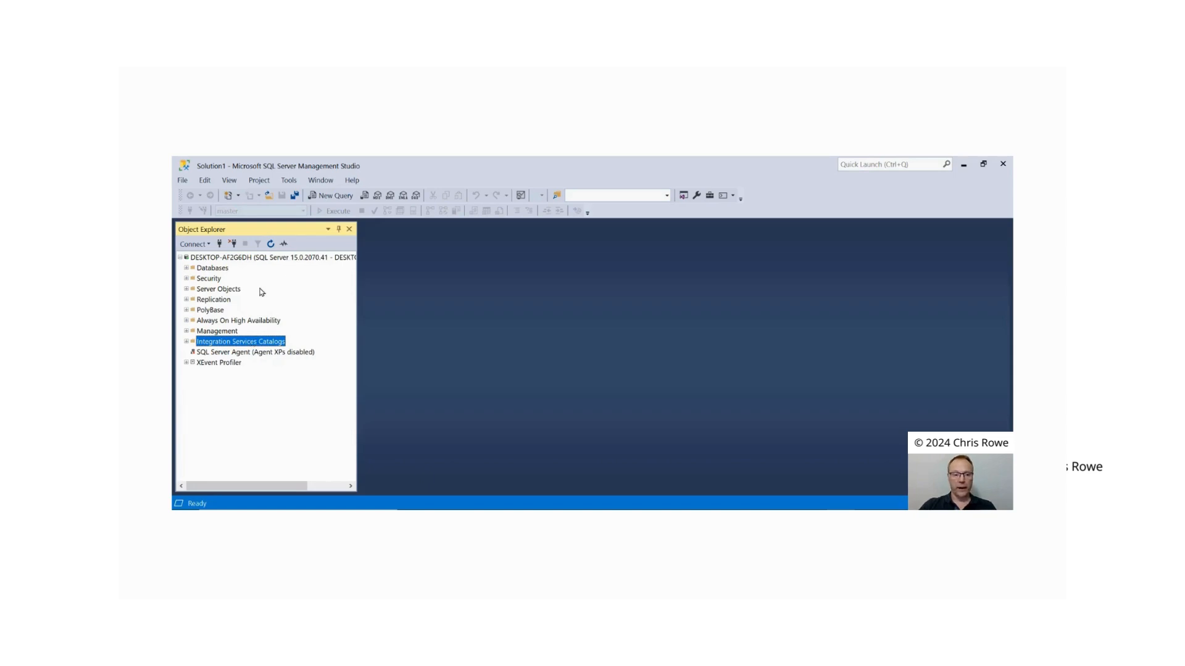
pyautogui.click(240, 353)
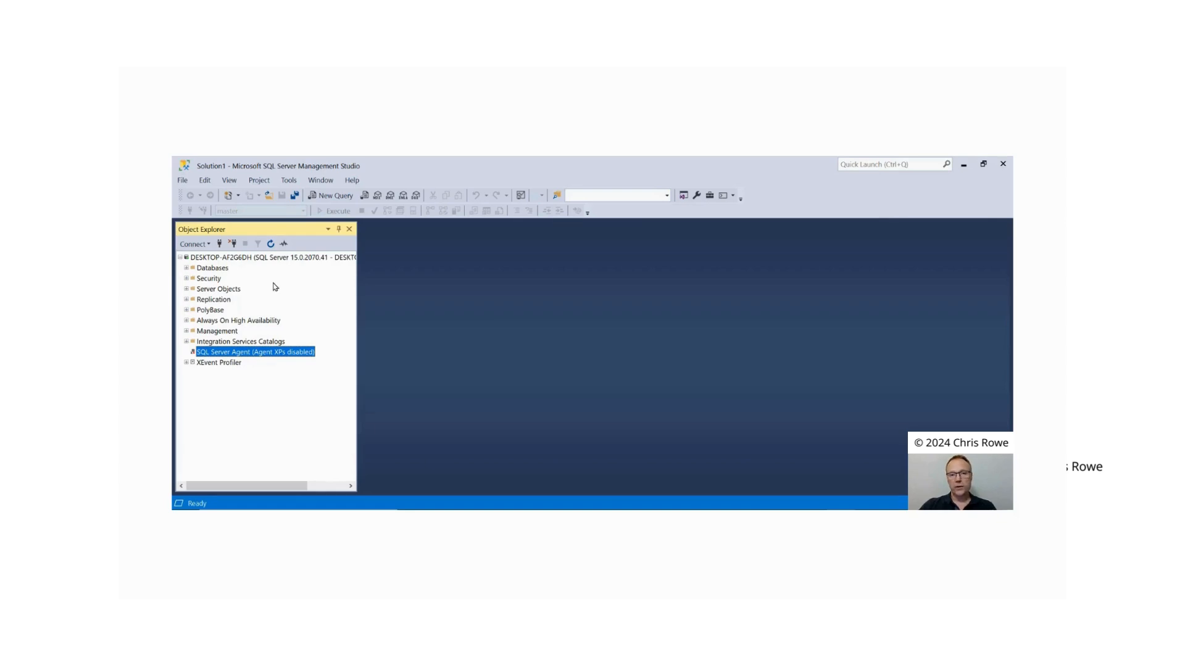
# Step: Open the environment's keyboard query shortcuts in the options and highlight the query text assigned to Ctrl+3
pyautogui.click(289, 182)
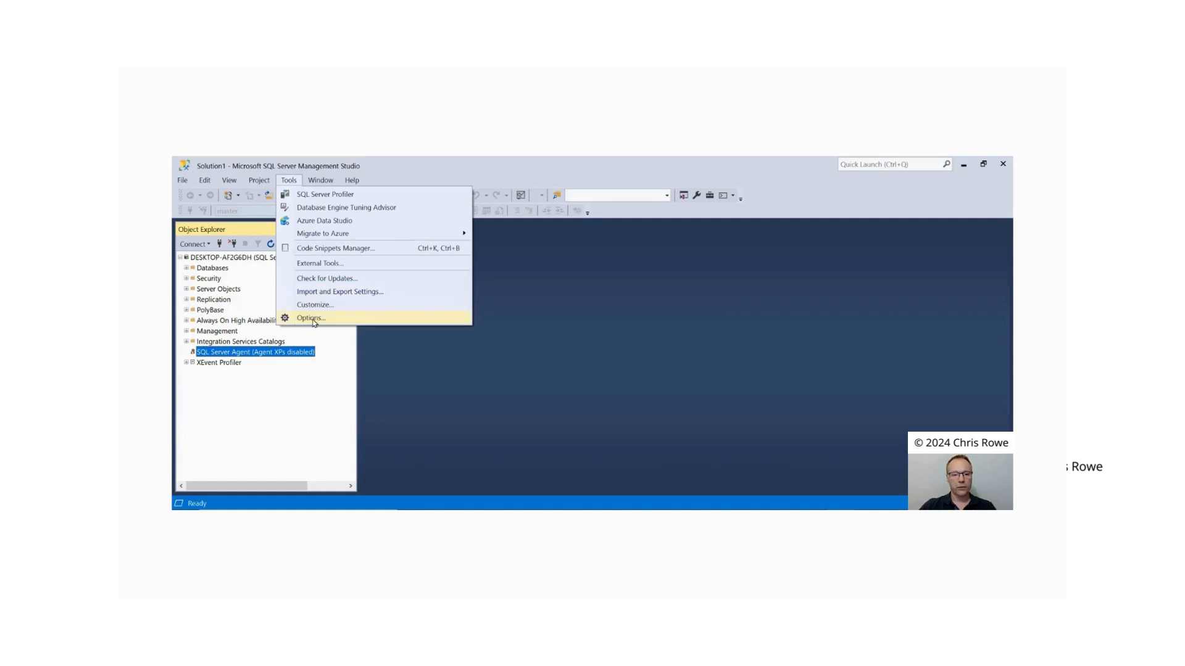
pyautogui.click(312, 319)
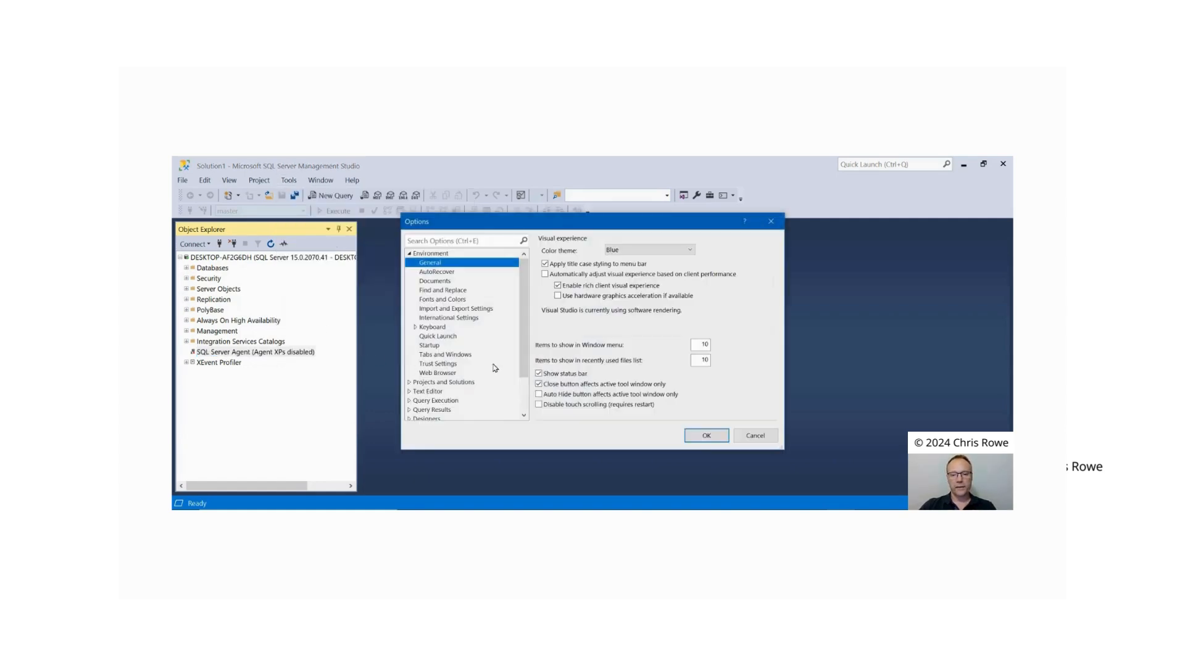
pyautogui.click(432, 328)
pyautogui.click(415, 328)
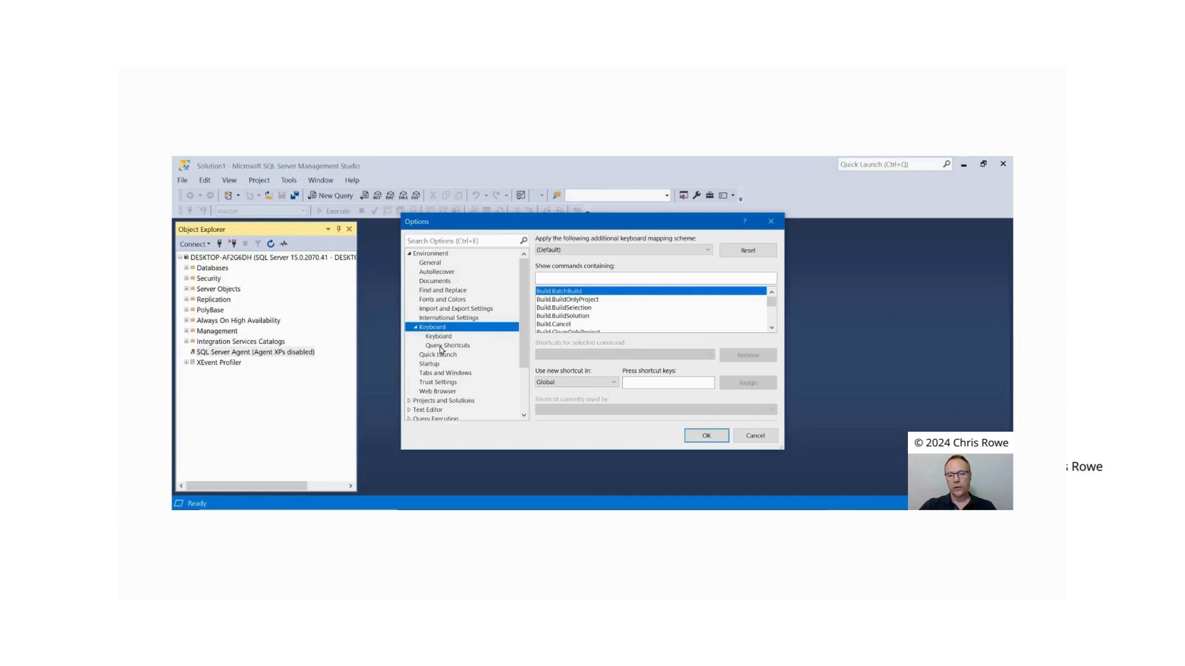
pyautogui.click(441, 347)
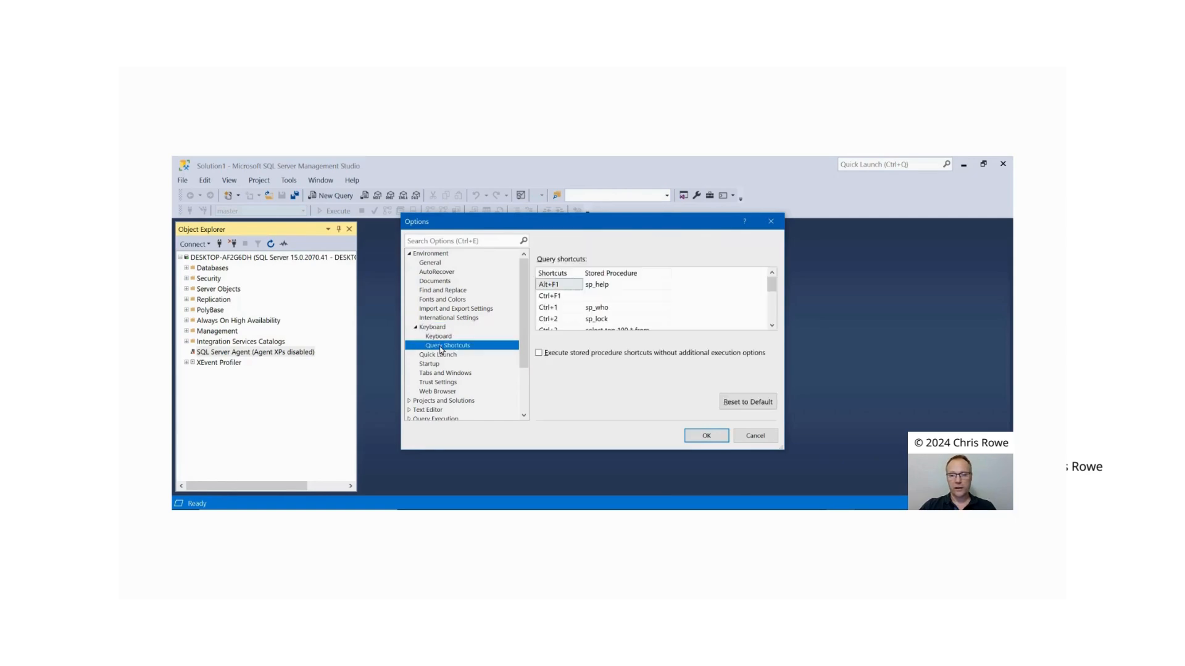
pyautogui.click(771, 326)
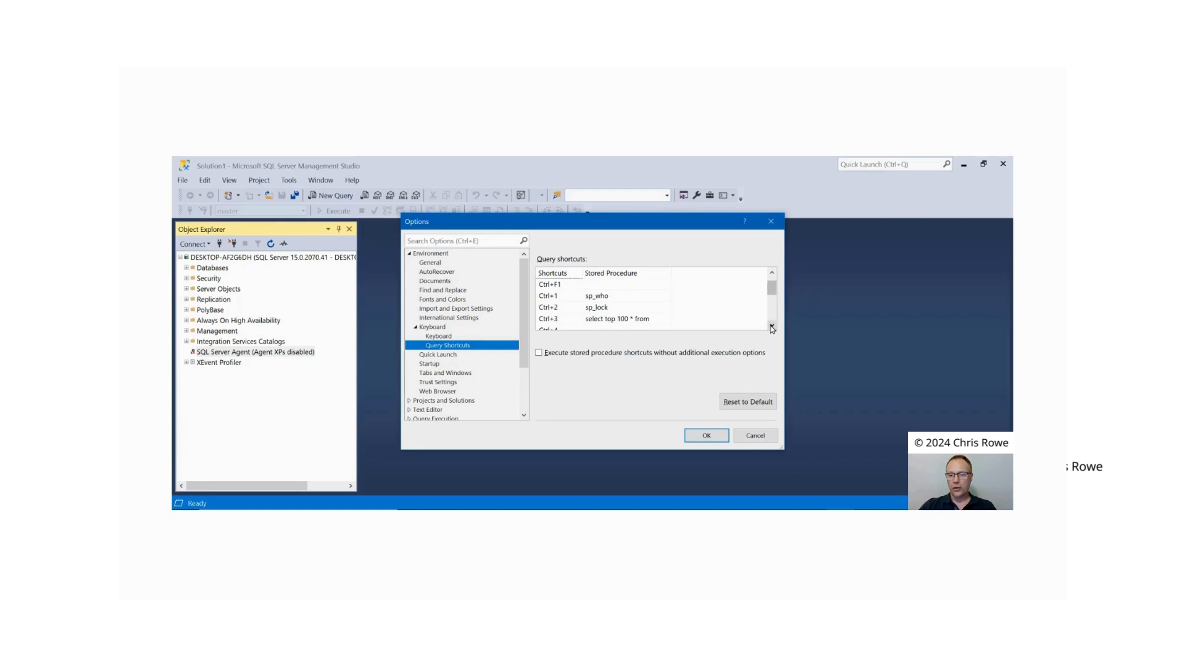
pyautogui.click(772, 326)
pyautogui.click(658, 308)
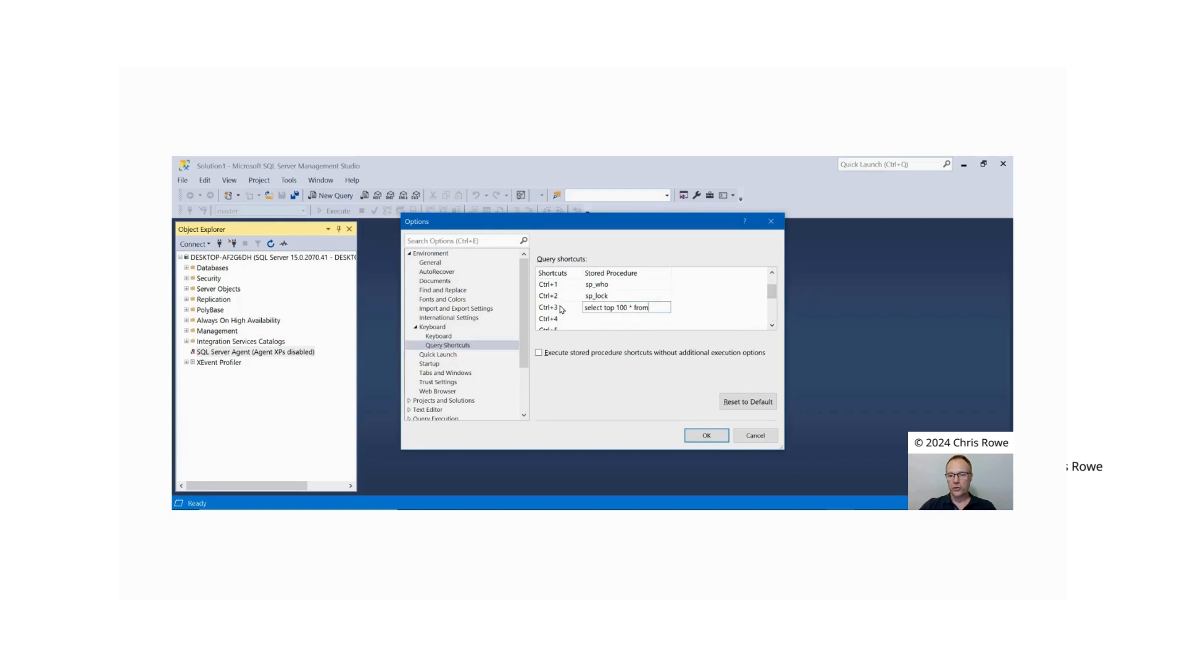
pyautogui.moveTo(652, 308); pyautogui.dragTo(583, 310)
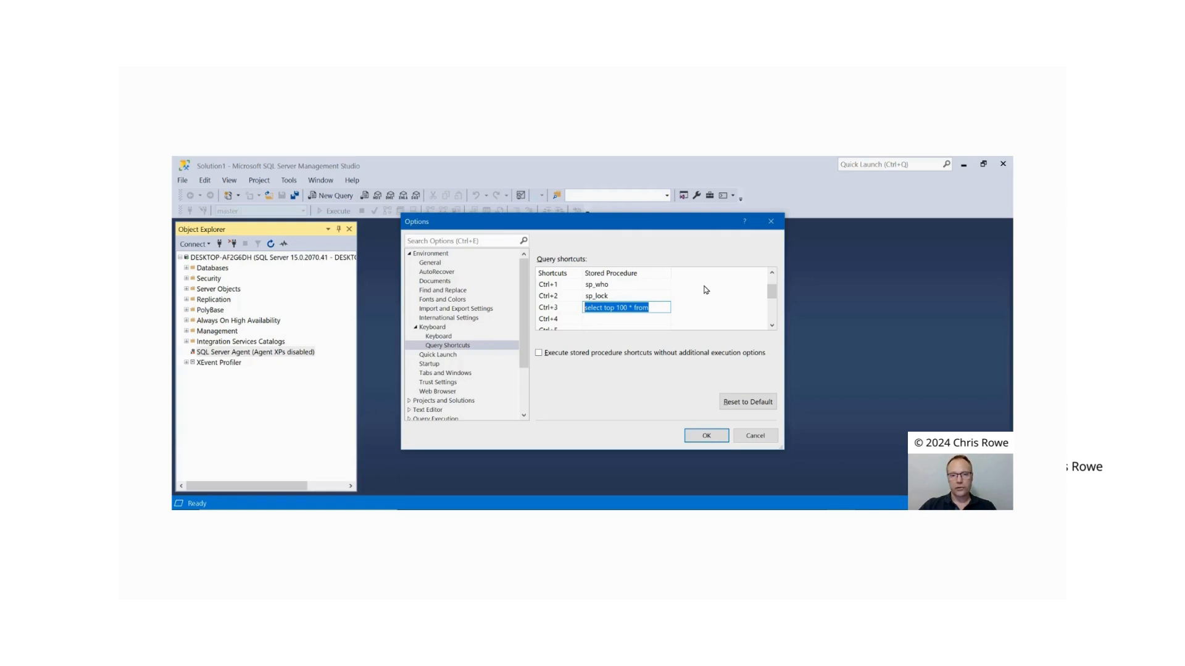
# Step: Switch line numbers off and back on in the text editor's general settings for all languages, and confirm the options
pyautogui.moveTo(522, 313); pyautogui.dragTo(528, 379)
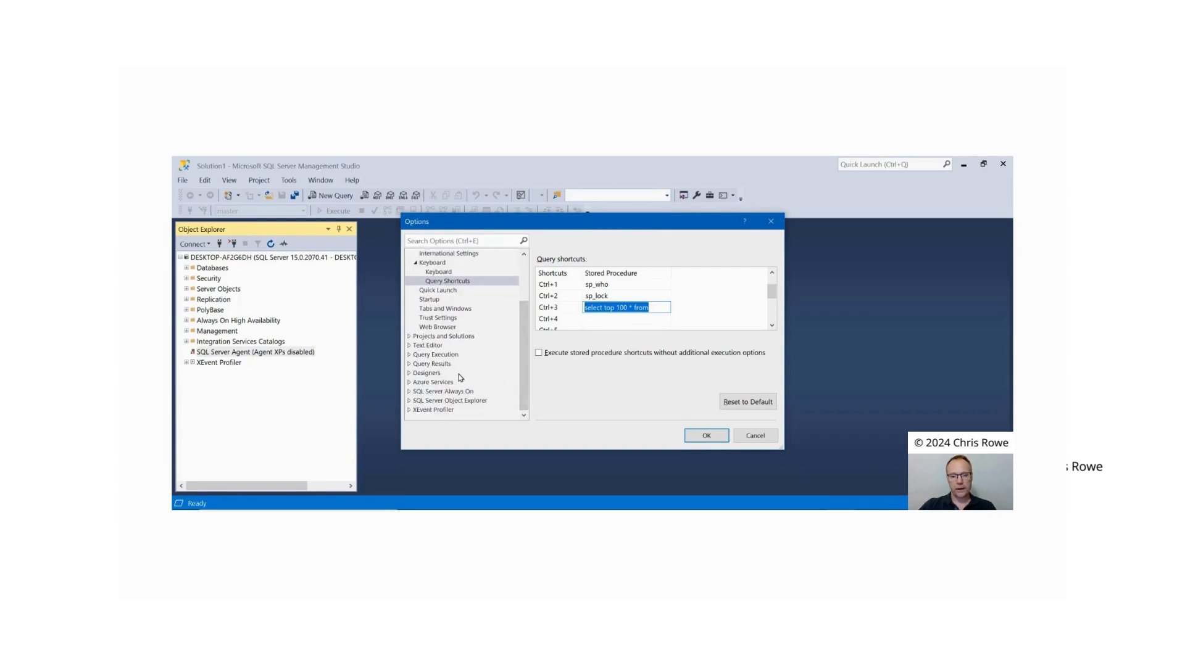
pyautogui.click(410, 347)
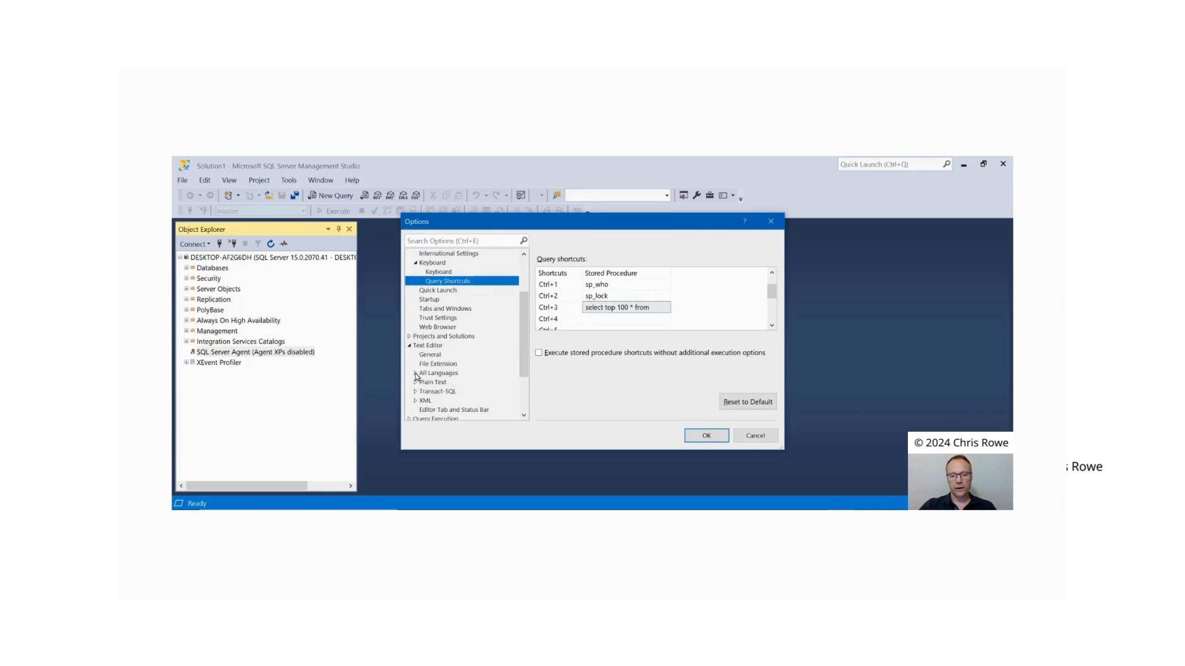
pyautogui.click(416, 373)
pyautogui.click(437, 382)
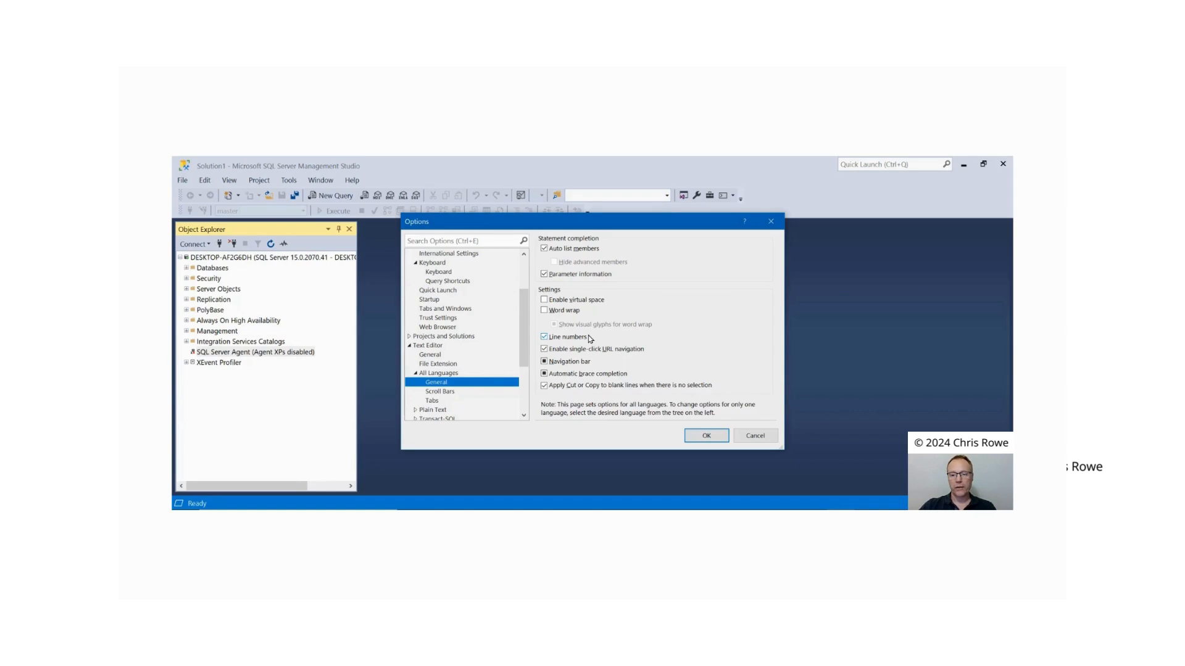
pyautogui.click(545, 338)
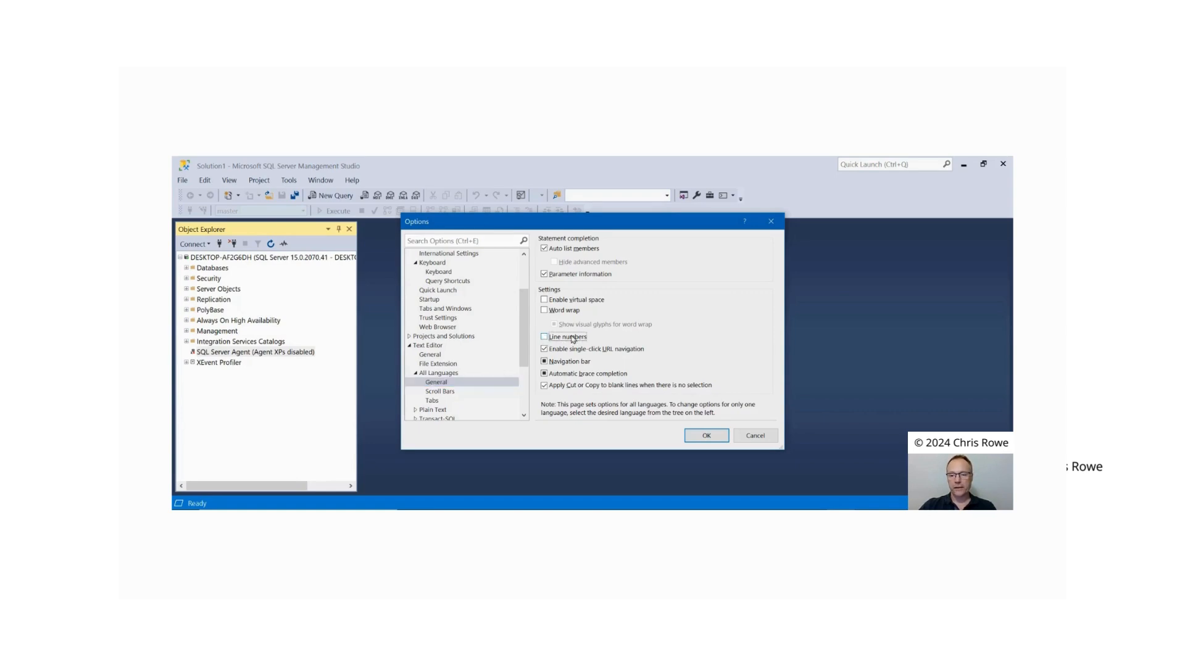
pyautogui.click(546, 339)
pyautogui.click(703, 438)
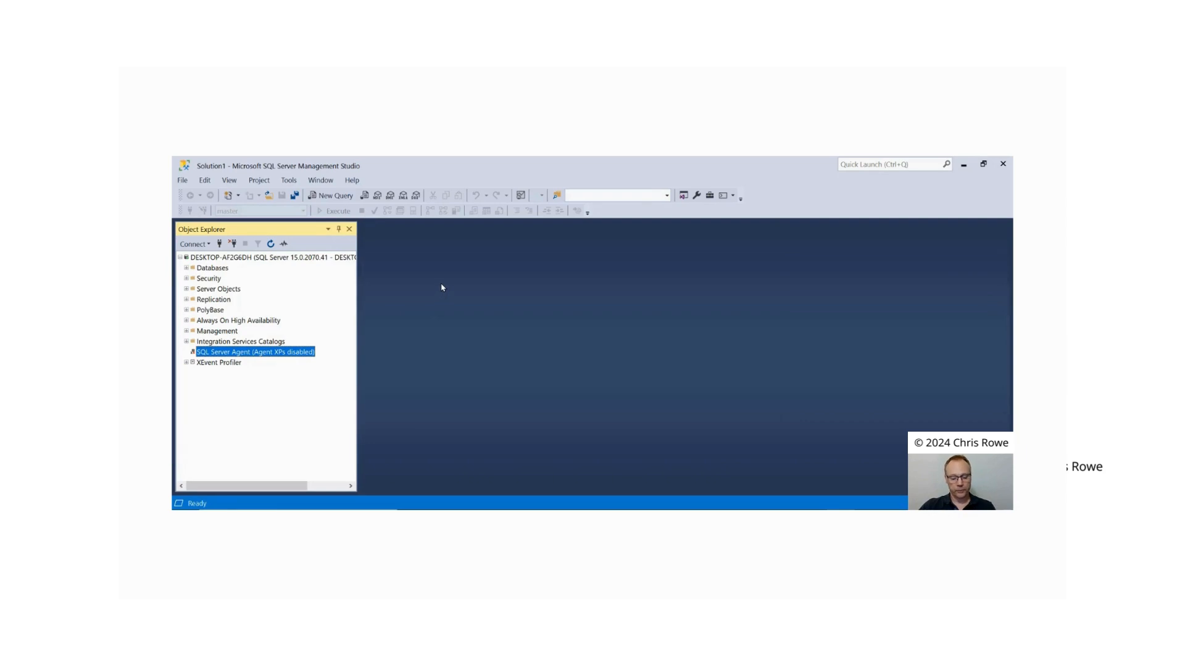
pyautogui.hotkey('alt', 'Tab')
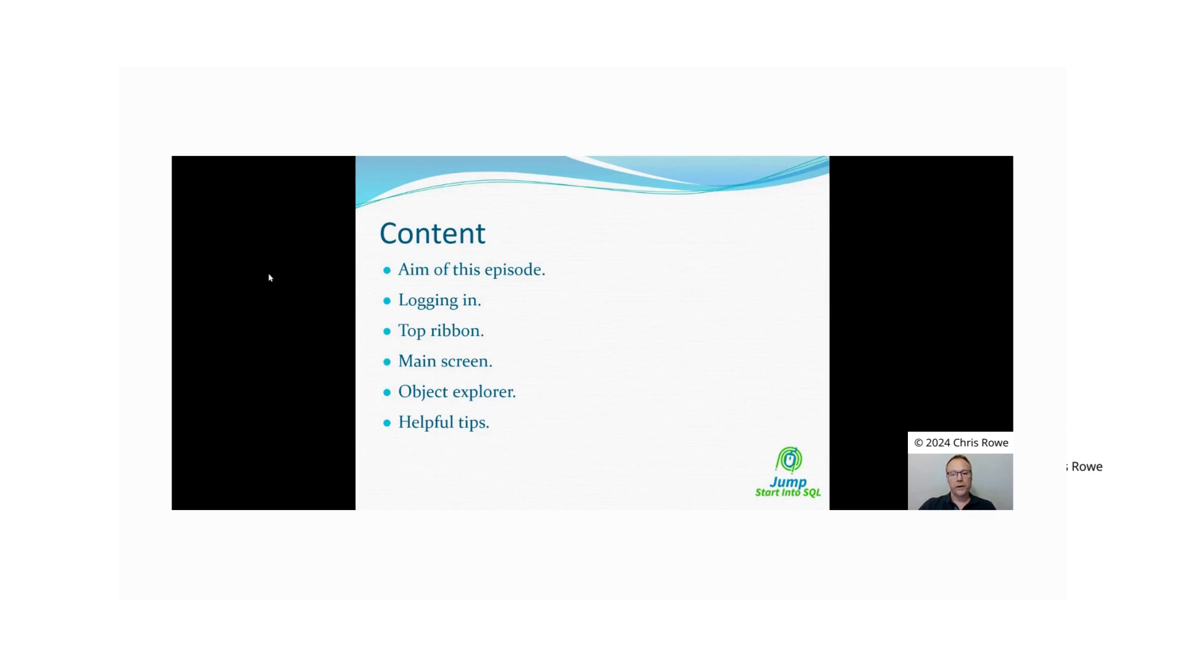
pyautogui.click(268, 274)
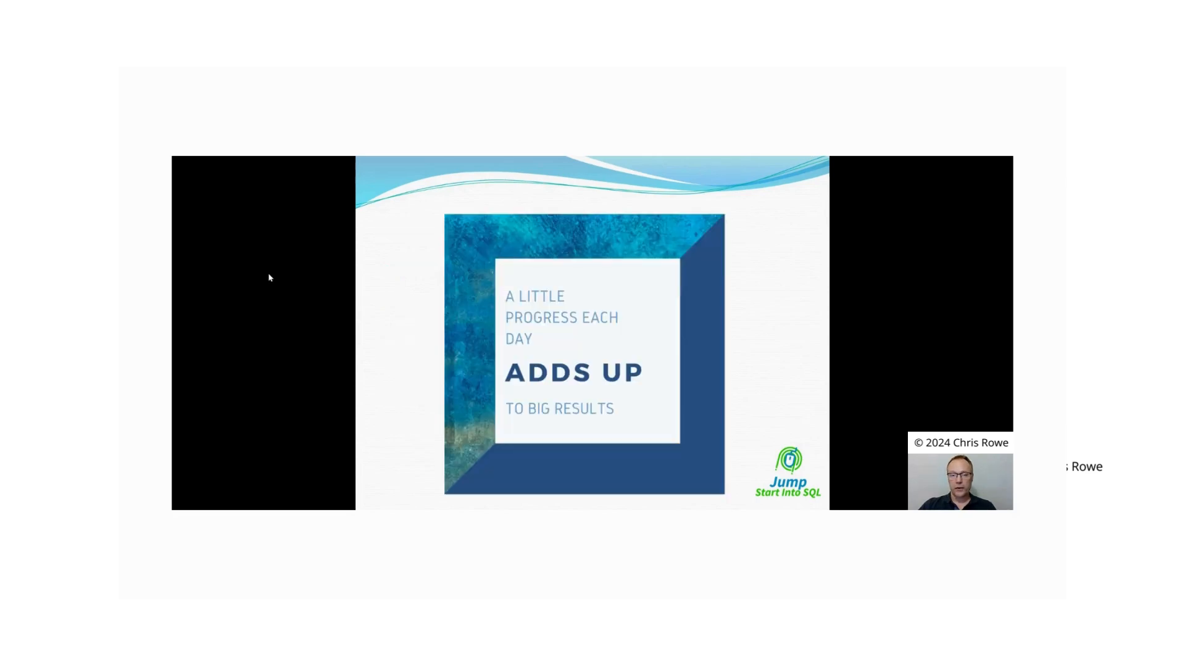